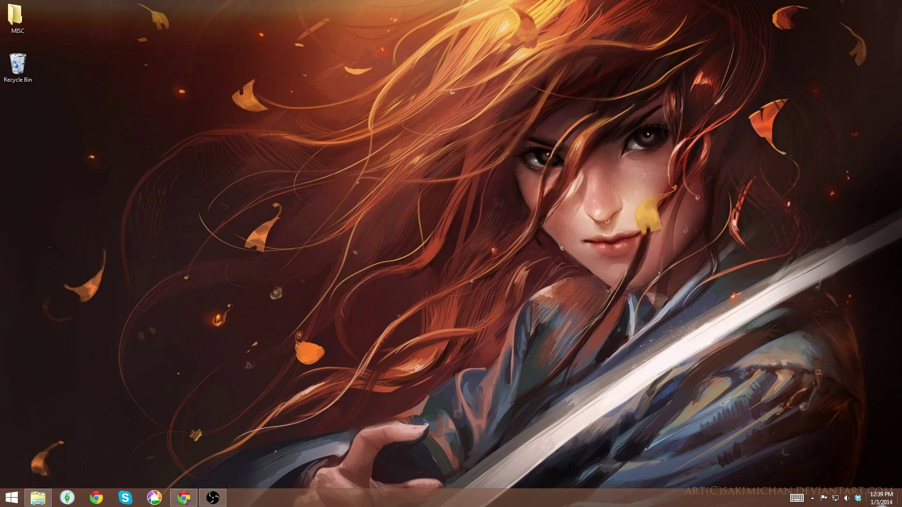
# Launch the Sims 3 Object Cloner (S3OC) through Windows search for 's3oc'.
pyautogui.moveTo(900, 505)
pyautogui.click(880, 230)
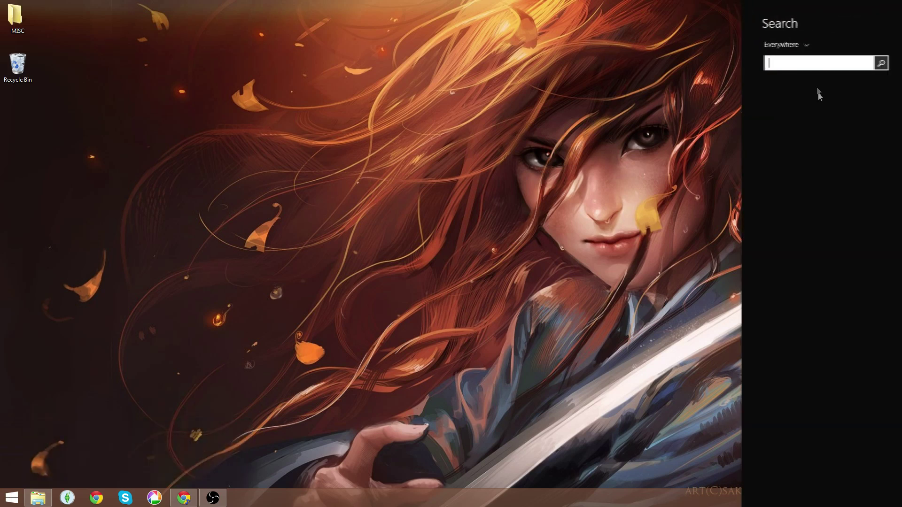
pyautogui.write('s3oc')
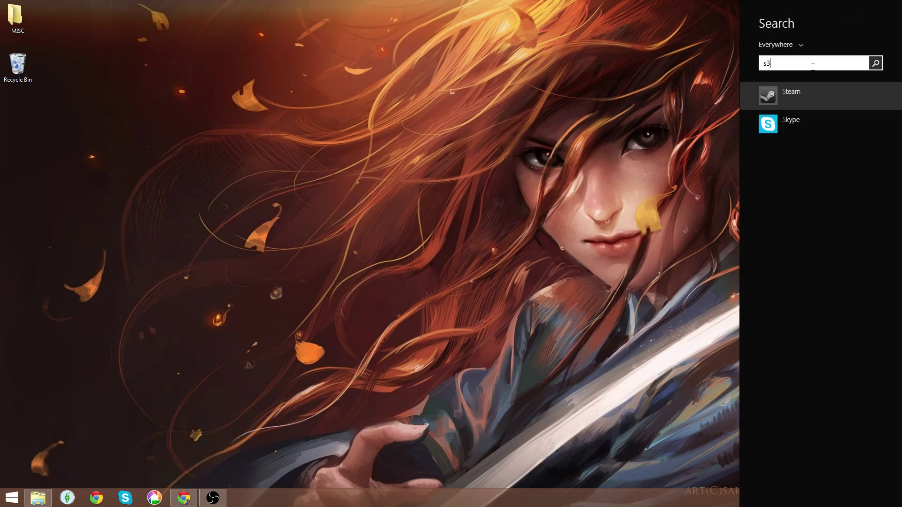
pyautogui.click(793, 93)
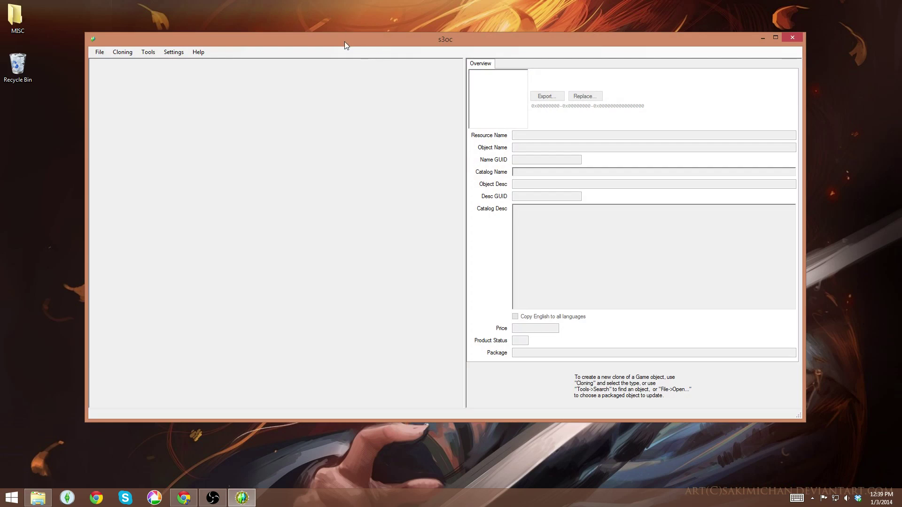
pyautogui.moveTo(345, 41); pyautogui.dragTo(346, 58)
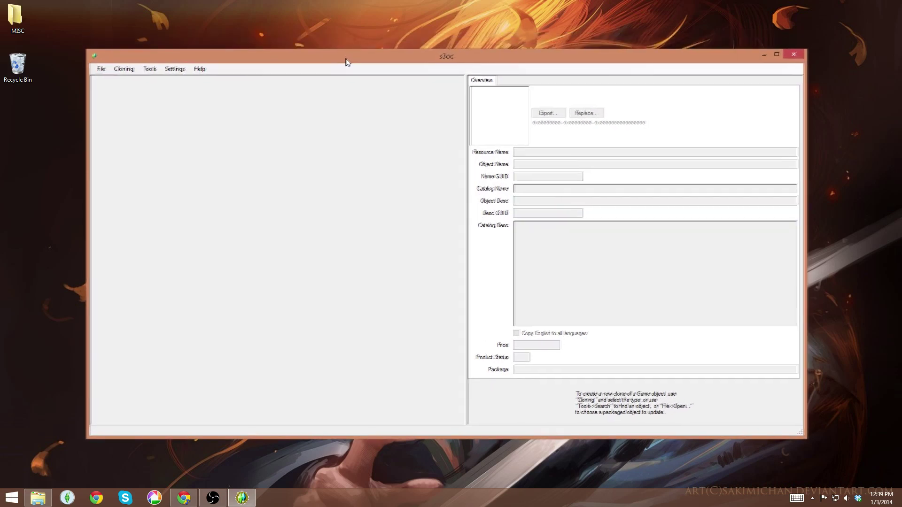
# List the game's normal objects for cloning via Cloning > Normal objects.
pyautogui.click(154, 71)
pyautogui.moveTo(124, 70)
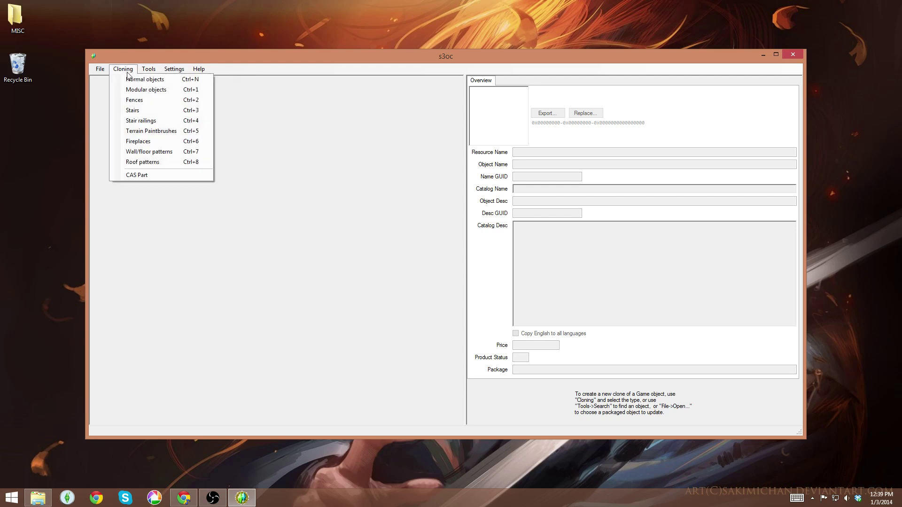
pyautogui.click(164, 82)
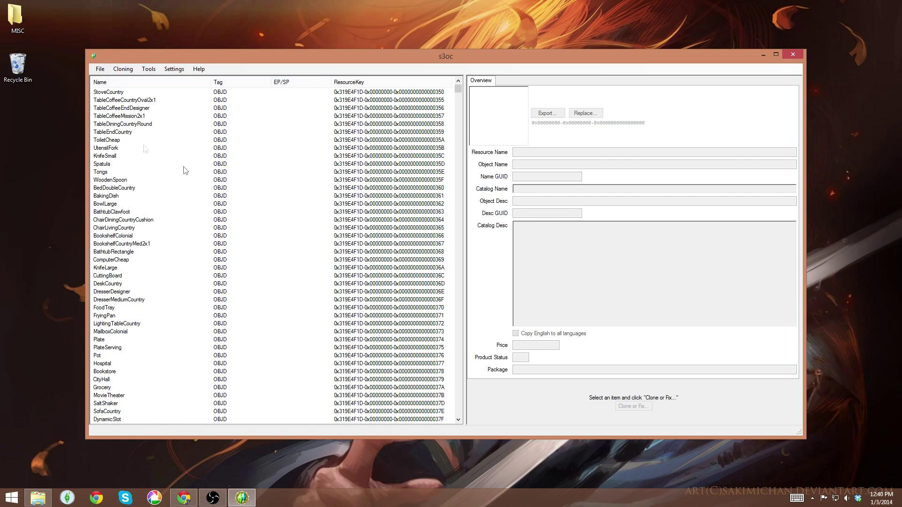
# Sort objects by name and select PianoGrand, the Schnadahupfl Virtuoso Grand Piano (price 5000).
pyautogui.click(108, 84)
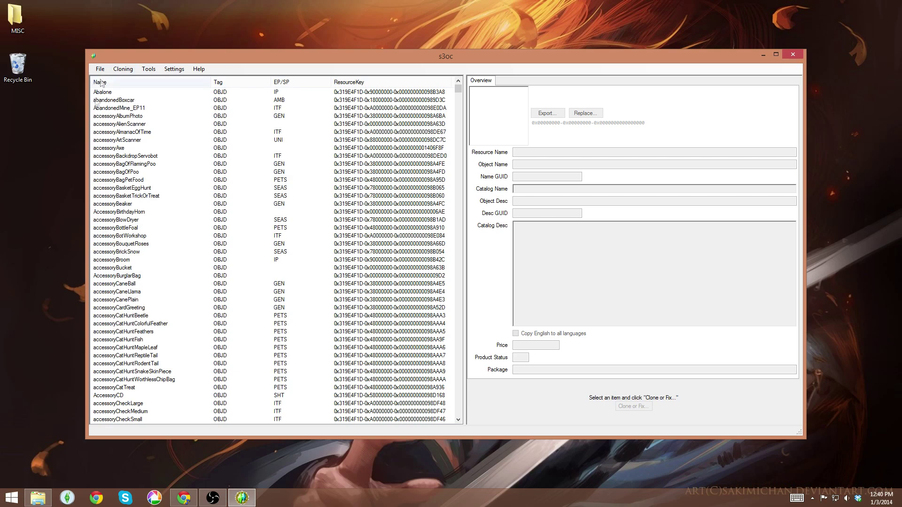
pyautogui.moveTo(458, 92); pyautogui.dragTo(446, 288)
pyautogui.scroll(1, 173, 218)
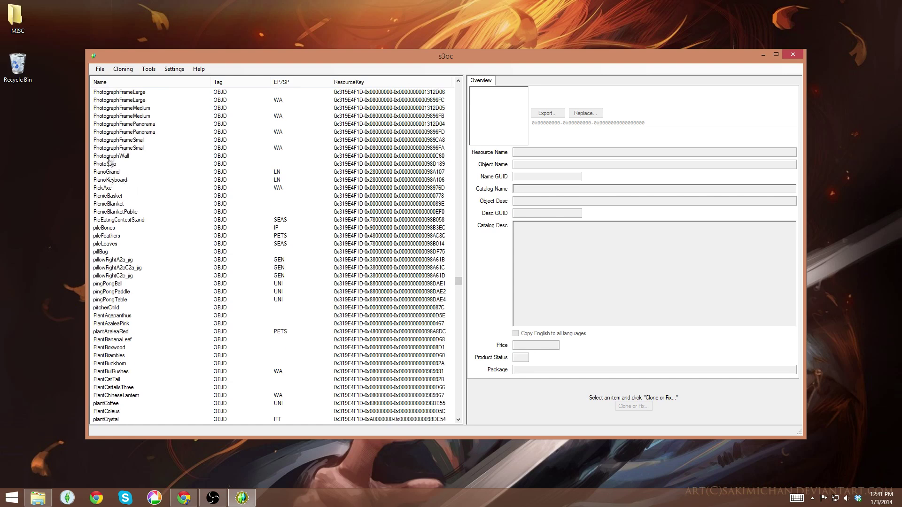
pyautogui.click(122, 173)
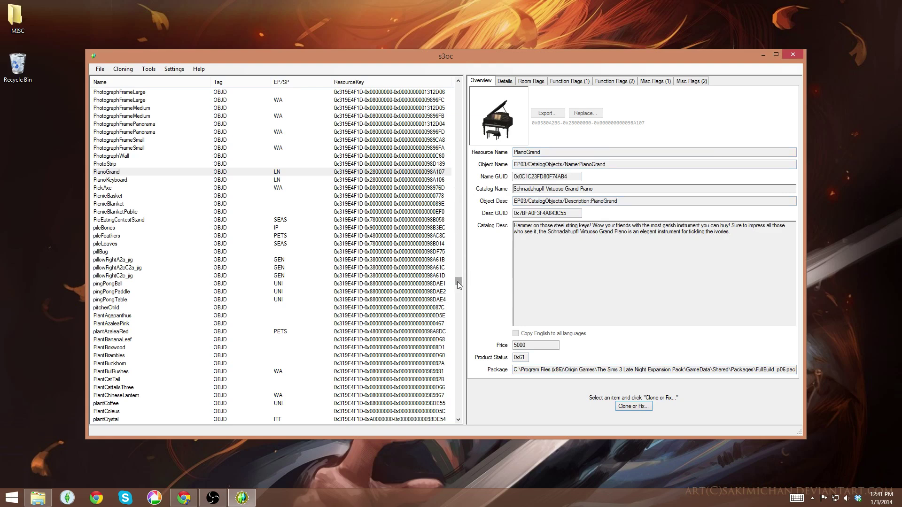
pyautogui.moveTo(458, 281); pyautogui.dragTo(457, 269)
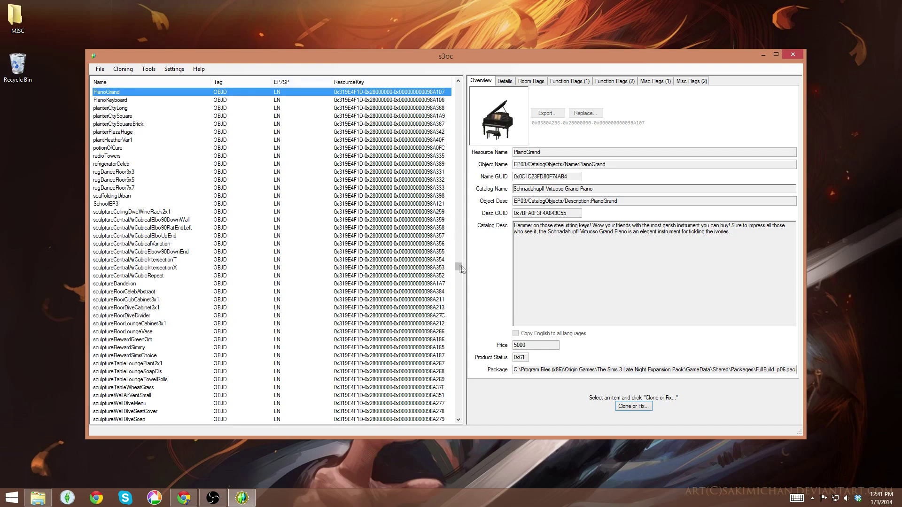
pyautogui.moveTo(458, 269)
pyautogui.mouseDown()
pyautogui.moveTo(450, 306)
pyautogui.moveTo(456, 213)
pyautogui.mouseUp()
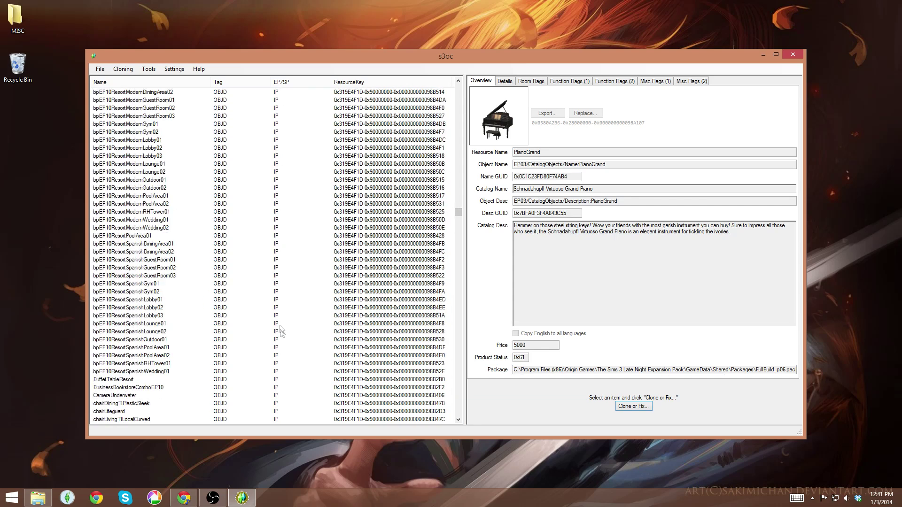
pyautogui.moveTo(461, 212); pyautogui.dragTo(459, 183)
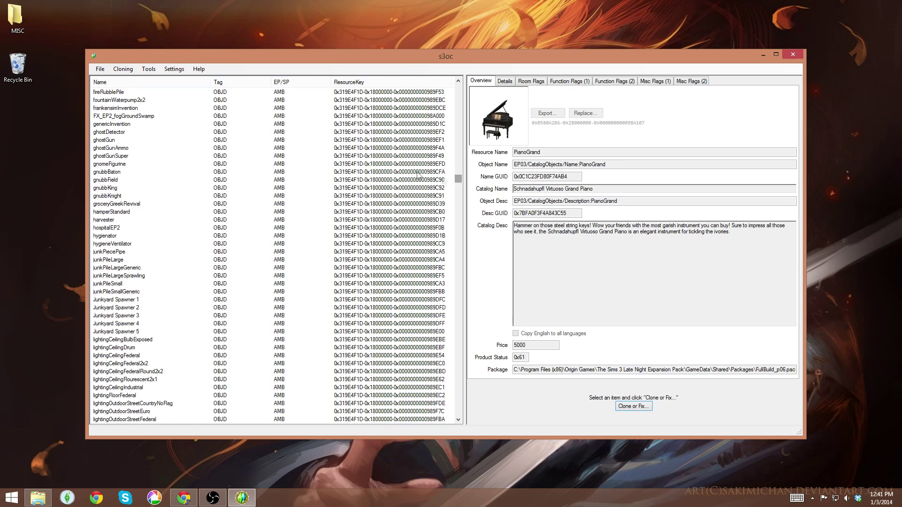
pyautogui.scroll(-15, 290, 215)
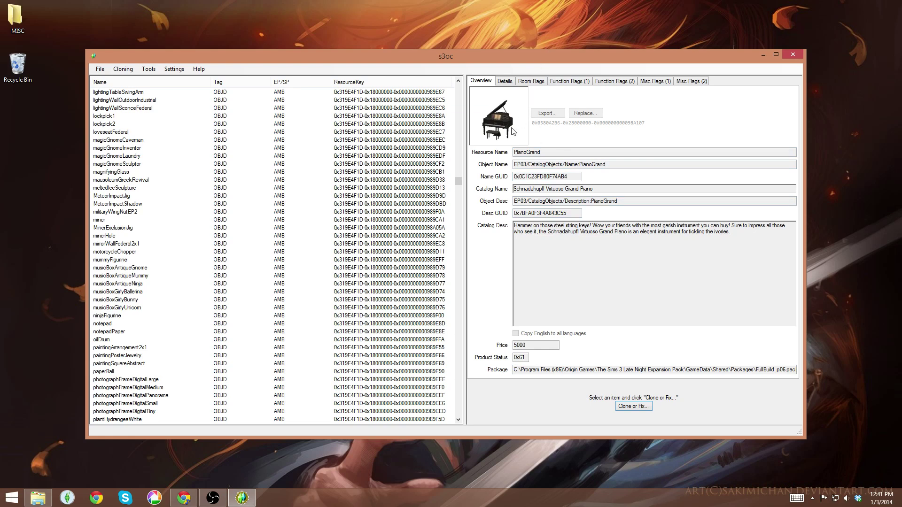
# Start cloning the grand piano and change its unique name to PianoProp.
pyautogui.click(634, 407)
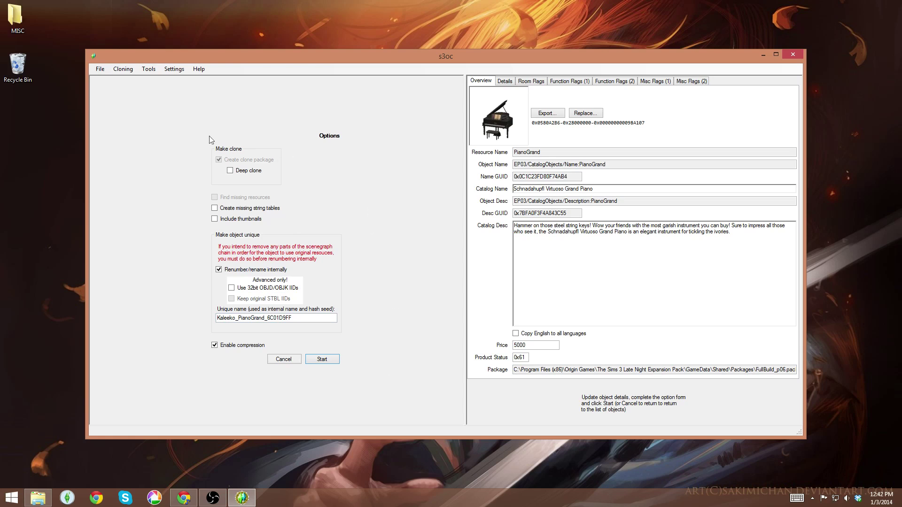
pyautogui.click(218, 319)
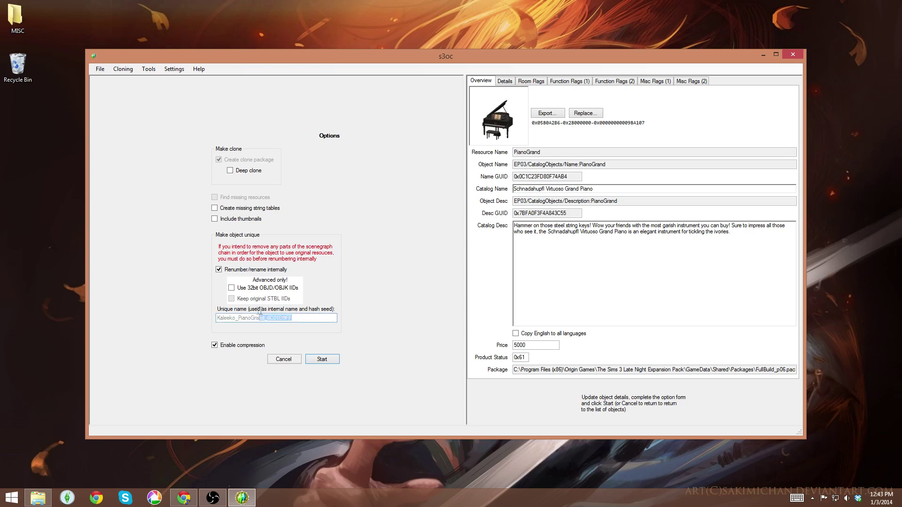
pyautogui.moveTo(296, 318); pyautogui.dragTo(238, 318)
pyautogui.doubleClick(284, 318)
pyautogui.write('PianoProp')
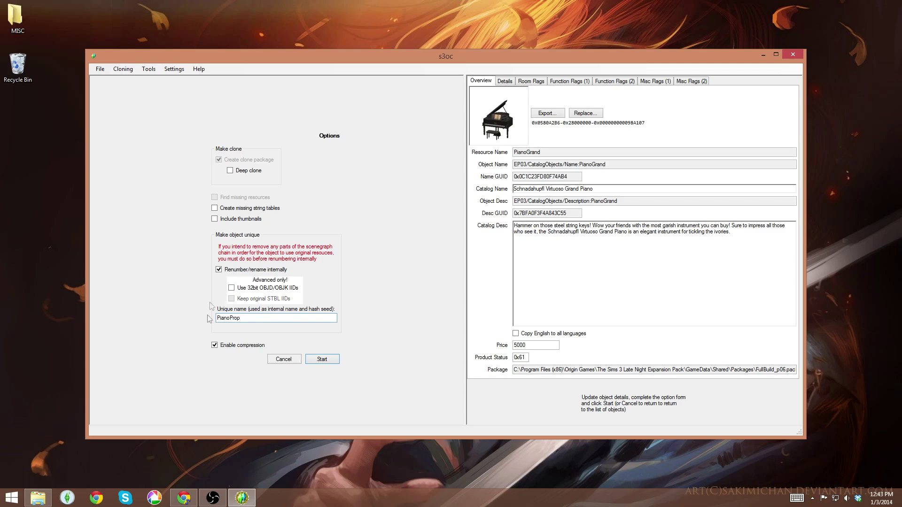
# Create the PianoProp package and save it to the Desktop.
pyautogui.click(324, 361)
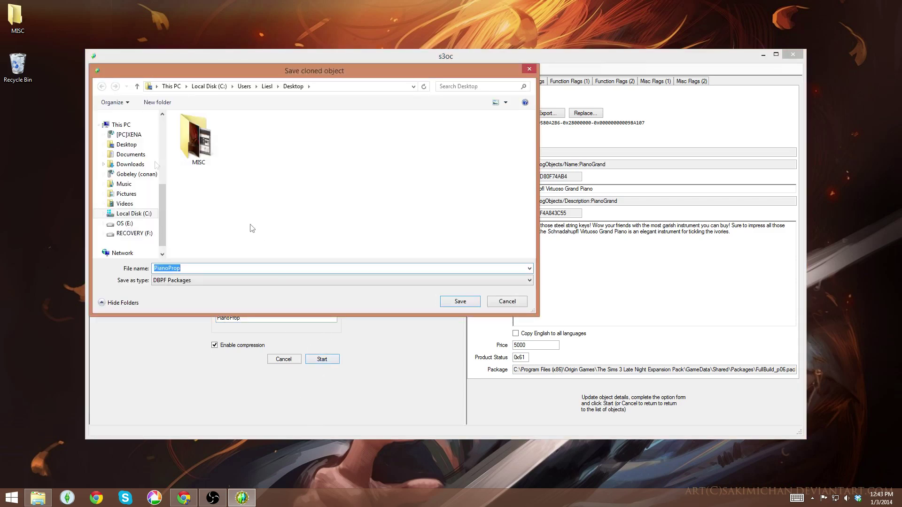
pyautogui.click(131, 146)
pyautogui.click(462, 302)
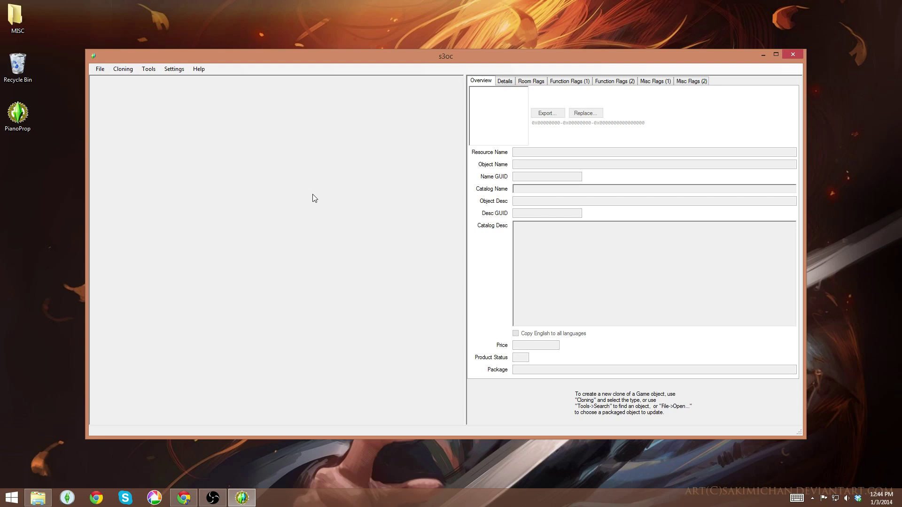
# List CAS parts via Cloning > CAS Part and inspect the afHairCowboyHatLong hair entry.
pyautogui.click(128, 72)
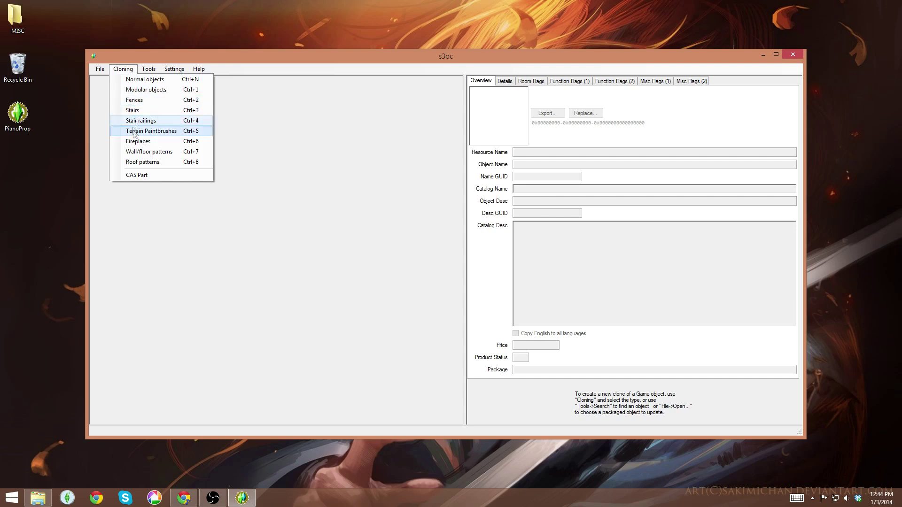
pyautogui.click(138, 180)
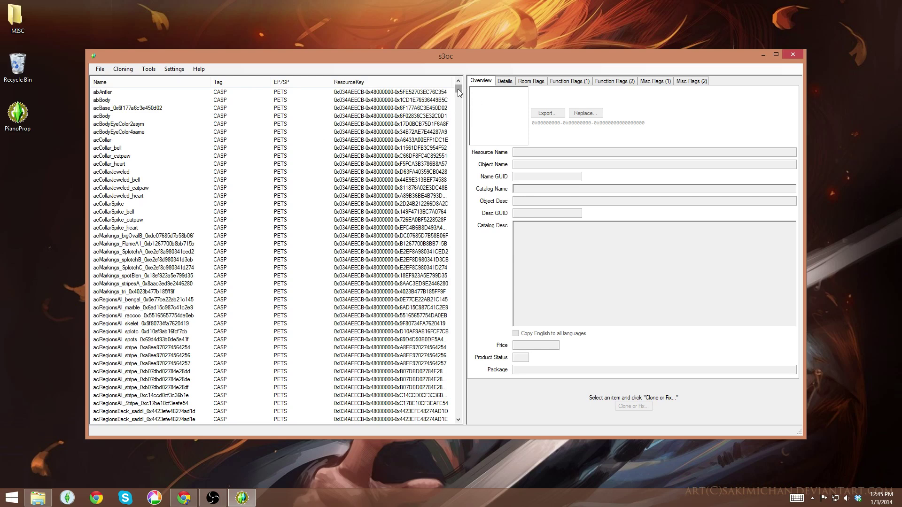
pyautogui.scroll(-20, 458, 93)
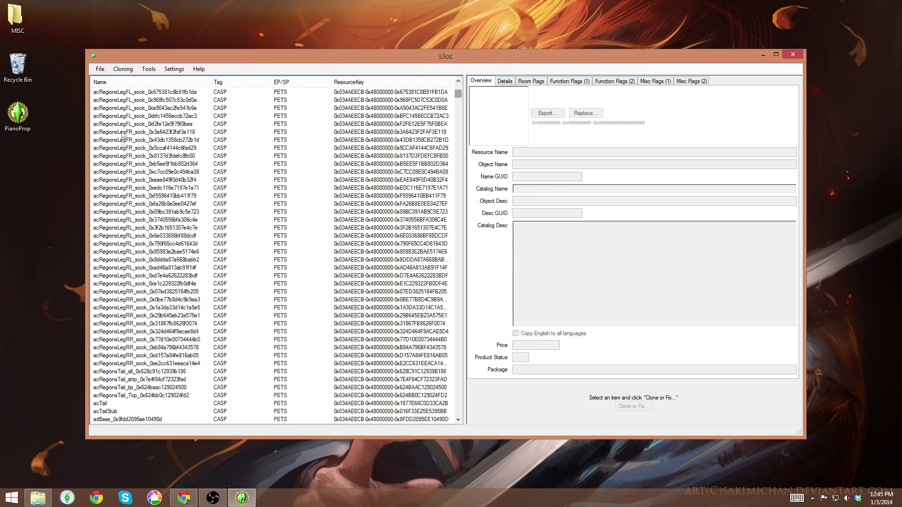
pyautogui.moveTo(458, 97); pyautogui.dragTo(458, 113)
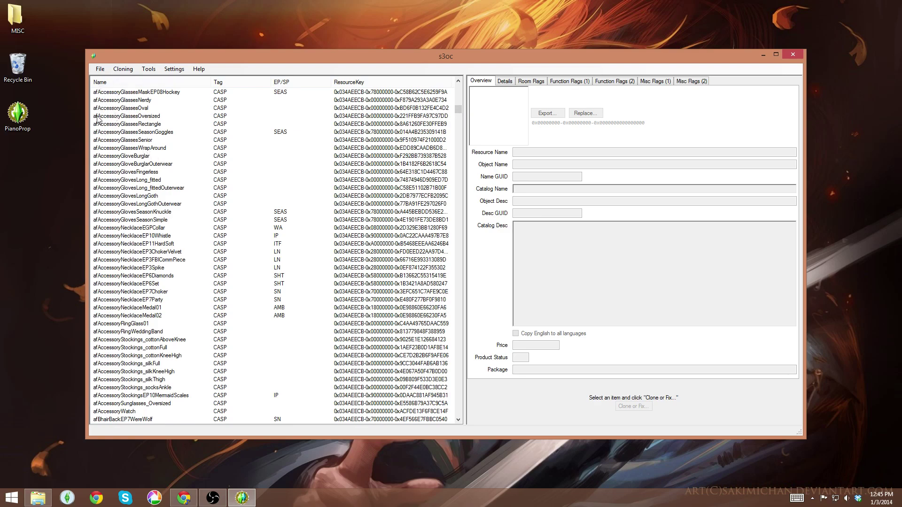
pyautogui.moveTo(454, 104); pyautogui.dragTo(455, 149)
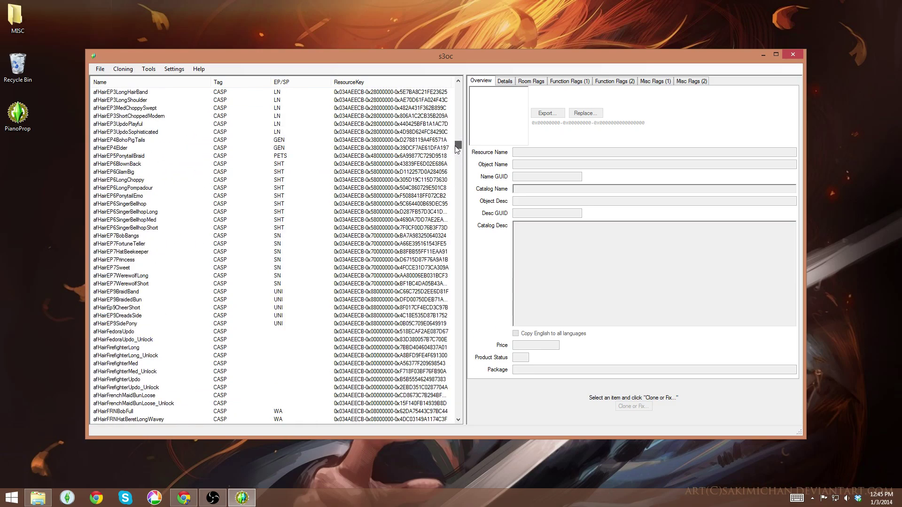
pyautogui.moveTo(456, 150); pyautogui.dragTo(458, 145)
pyautogui.click(124, 116)
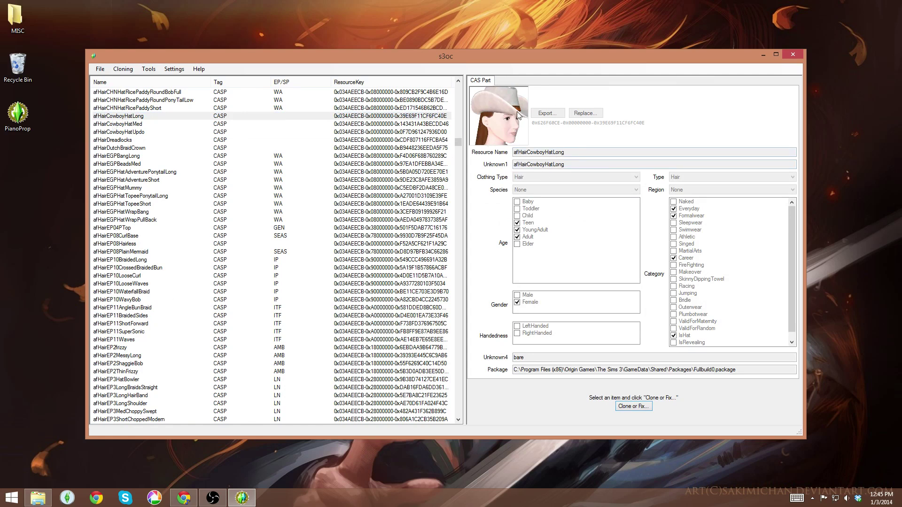
# Clone the afHairCowboyHatUpdo hair into a new Desktop package and dismiss the confirmation.
pyautogui.click(134, 132)
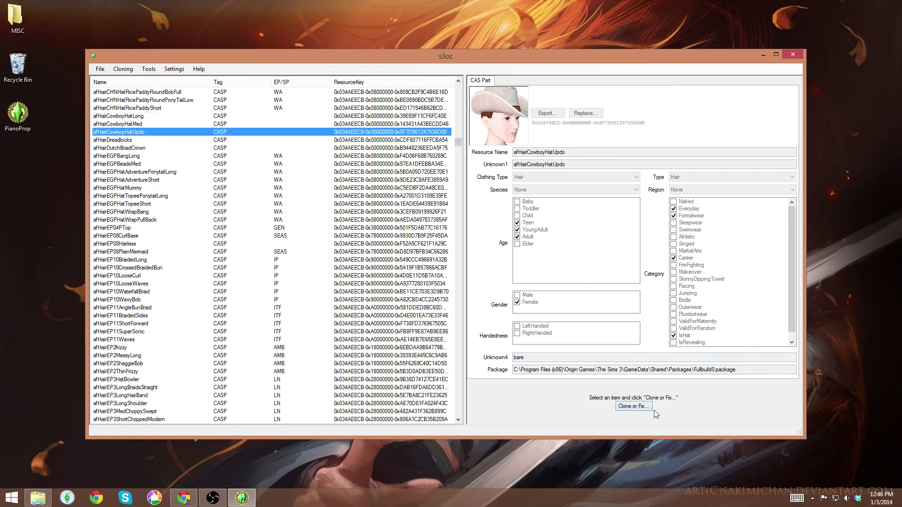
pyautogui.click(638, 406)
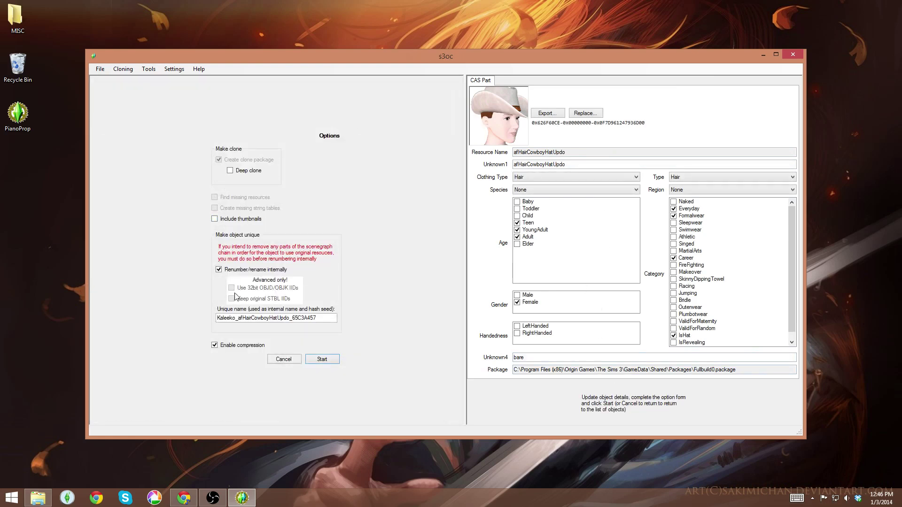
pyautogui.click(322, 360)
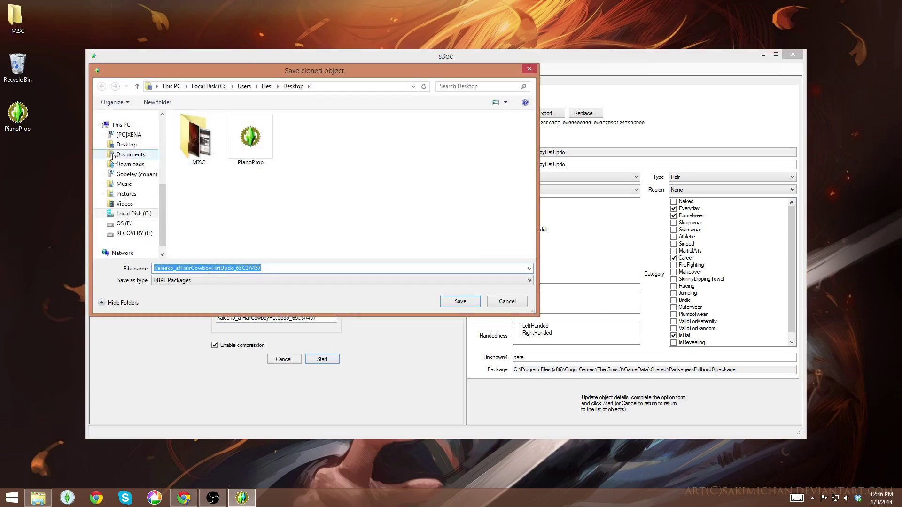
pyautogui.click(460, 303)
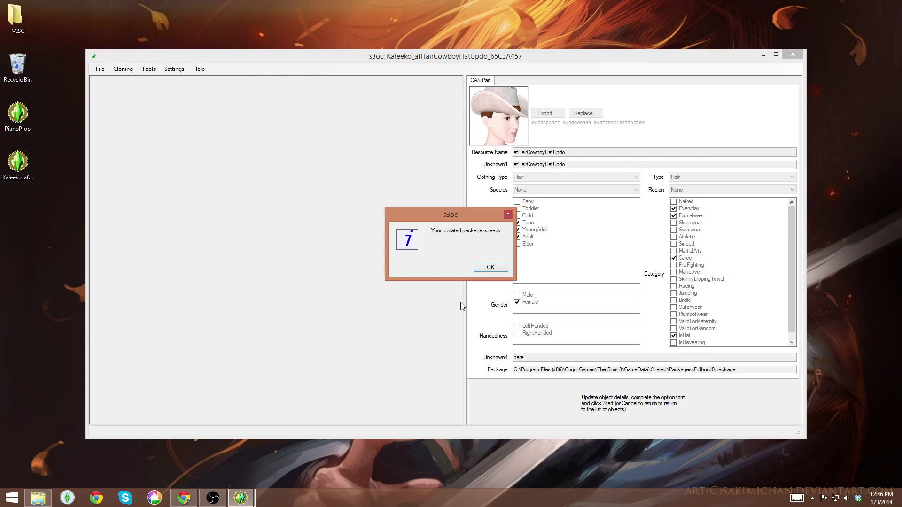
pyautogui.click(490, 266)
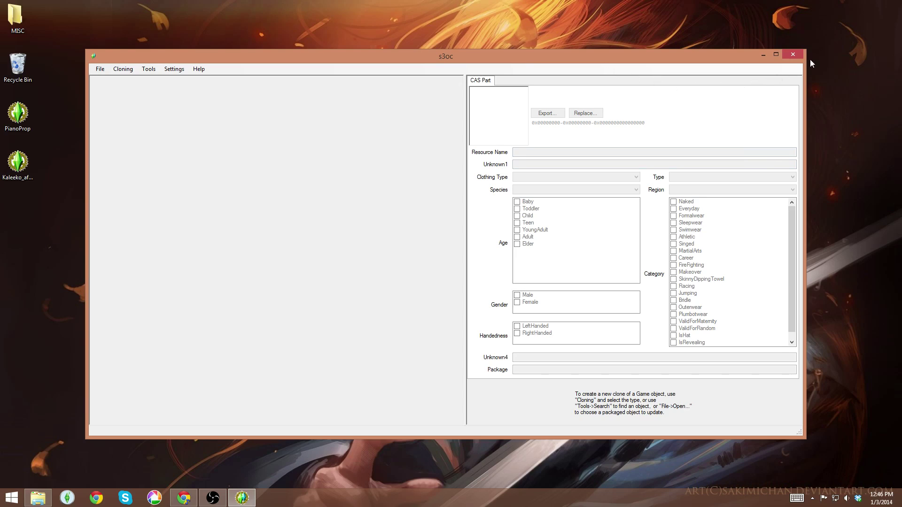
# In Blender, widen the 3D view and import PianoProp.package from the Desktop with Load Prop.
pyautogui.click(793, 55)
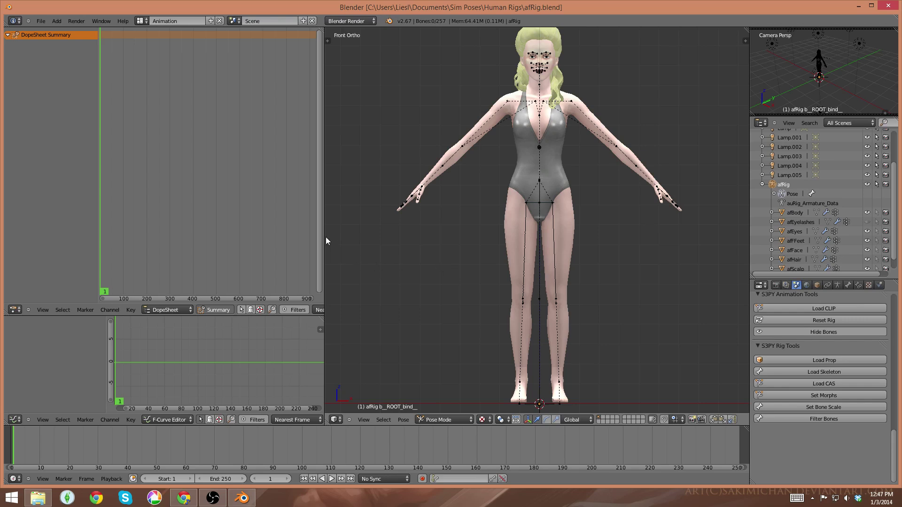
pyautogui.moveTo(328, 240); pyautogui.dragTo(147, 235)
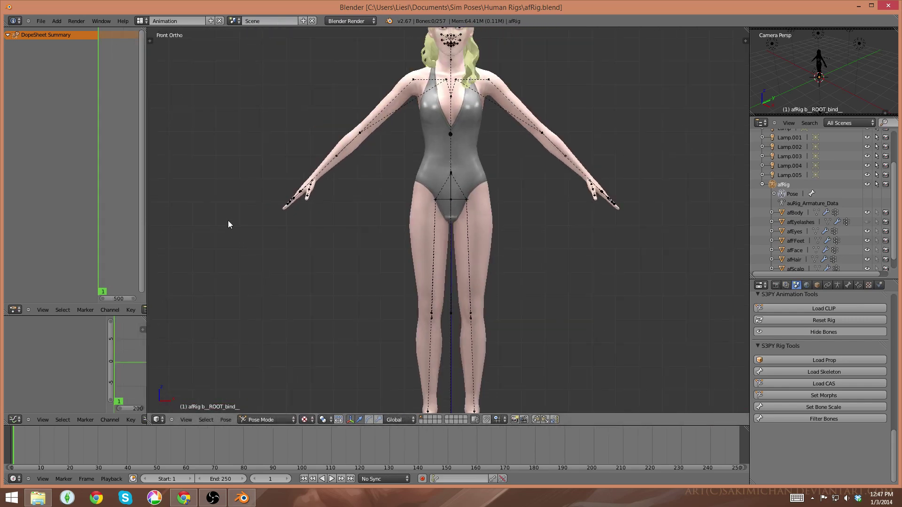
pyautogui.scroll(-1, 227, 221)
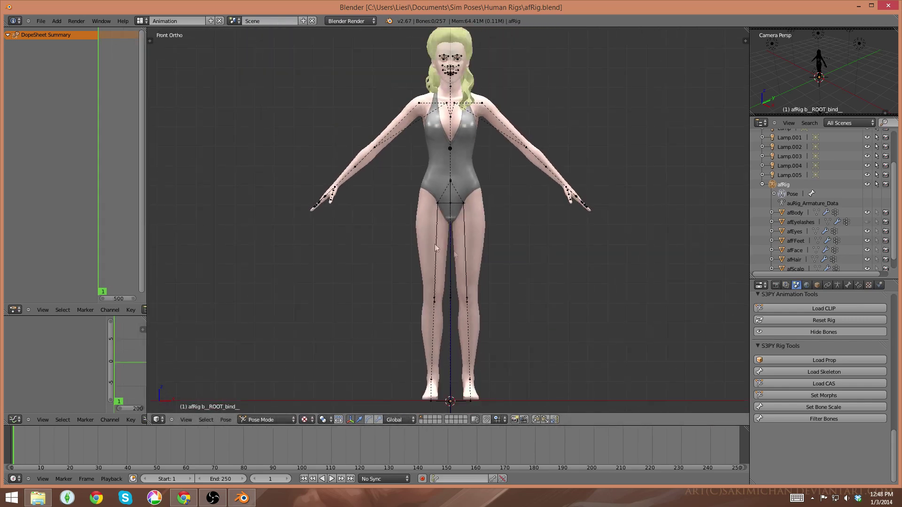
pyautogui.click(839, 360)
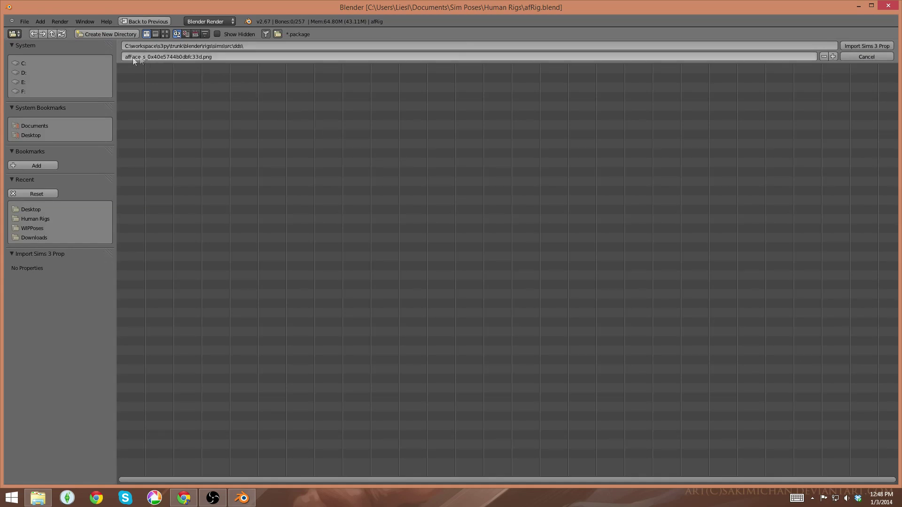
pyautogui.click(29, 136)
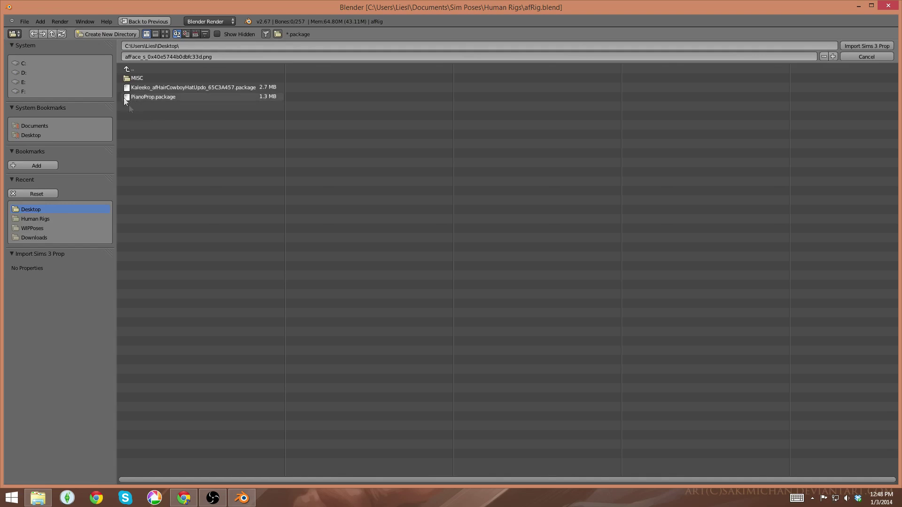
pyautogui.click(197, 98)
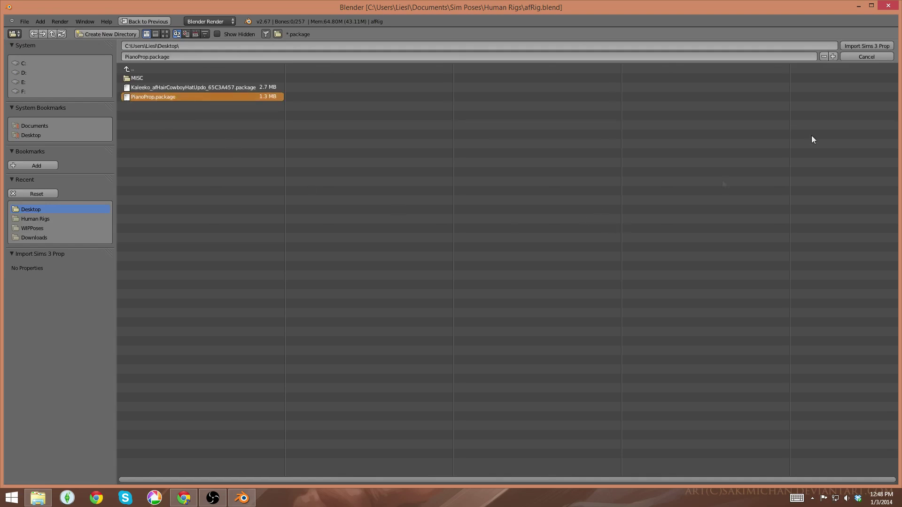
pyautogui.click(872, 47)
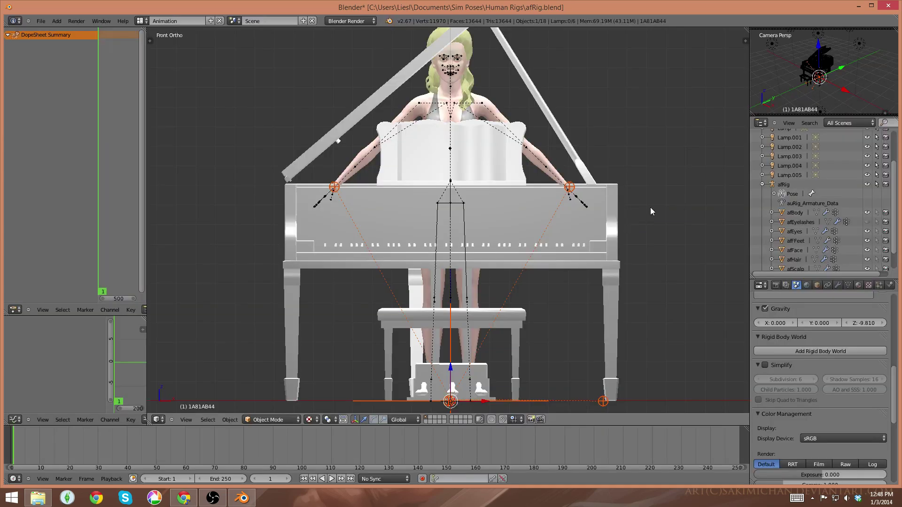
pyautogui.moveTo(650, 208); pyautogui.dragTo(574, 260, button='middle')
pyautogui.scroll(-3, 577, 220)
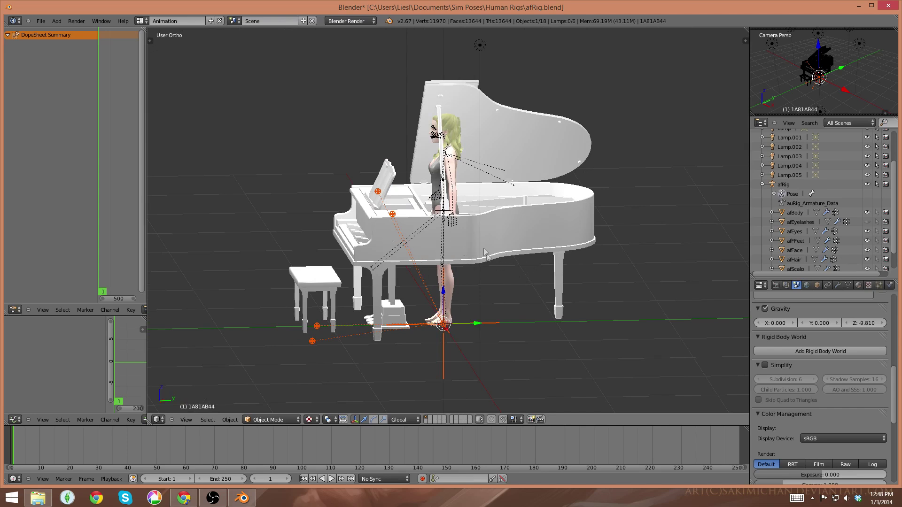
pyautogui.scroll(3, 463, 347)
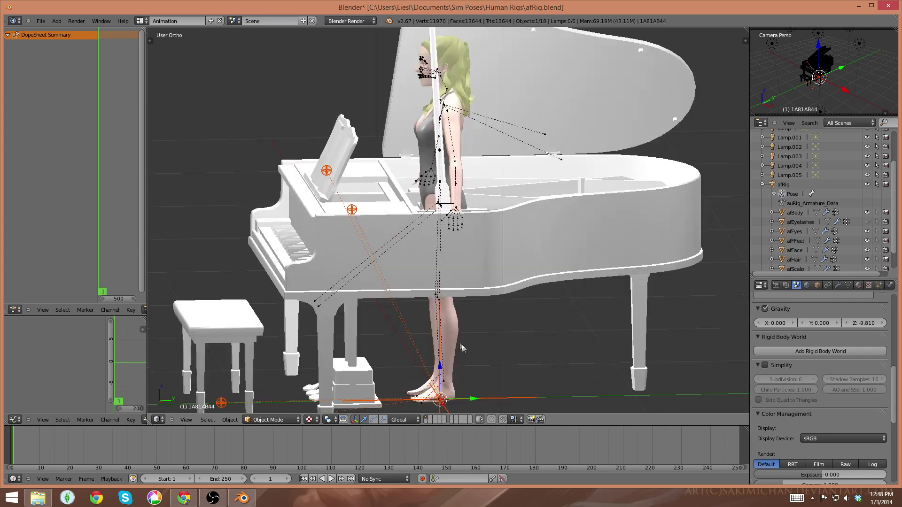
pyautogui.scroll(-4, 468, 240)
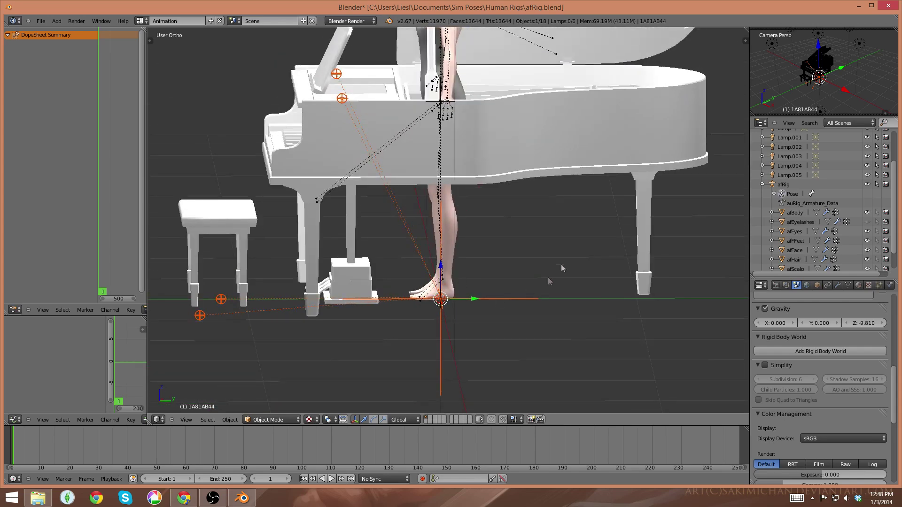
pyautogui.rightClick(454, 106)
pyautogui.hotkey('ctrl', 'Tab')
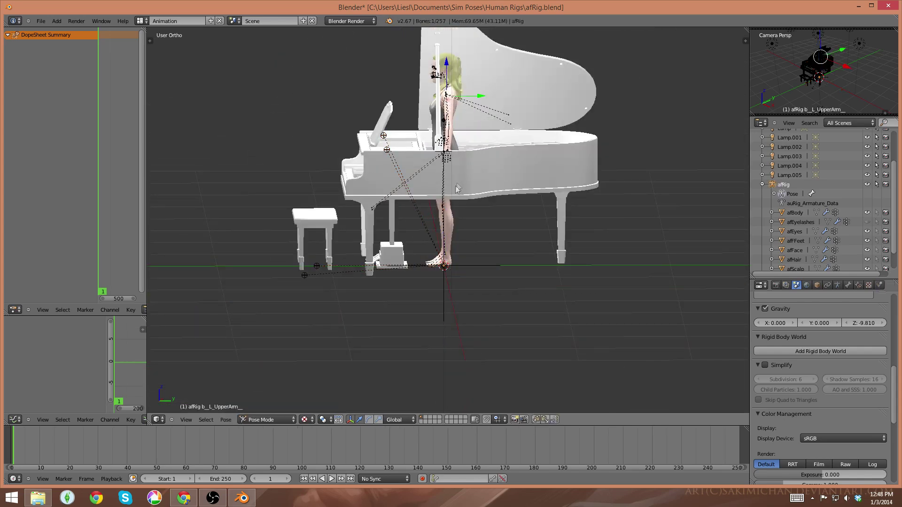
pyautogui.moveTo(458, 191); pyautogui.dragTo(473, 207, button='middle')
pyautogui.press('KP_3')
pyautogui.hotkey('ctrl', 'Tab')
pyautogui.rightClick(491, 187)
pyautogui.moveTo(550, 244); pyautogui.dragTo(582, 266, button='middle')
pyautogui.moveTo(511, 179); pyautogui.dragTo(425, 230, button='middle')
pyautogui.scroll(5, 425, 230)
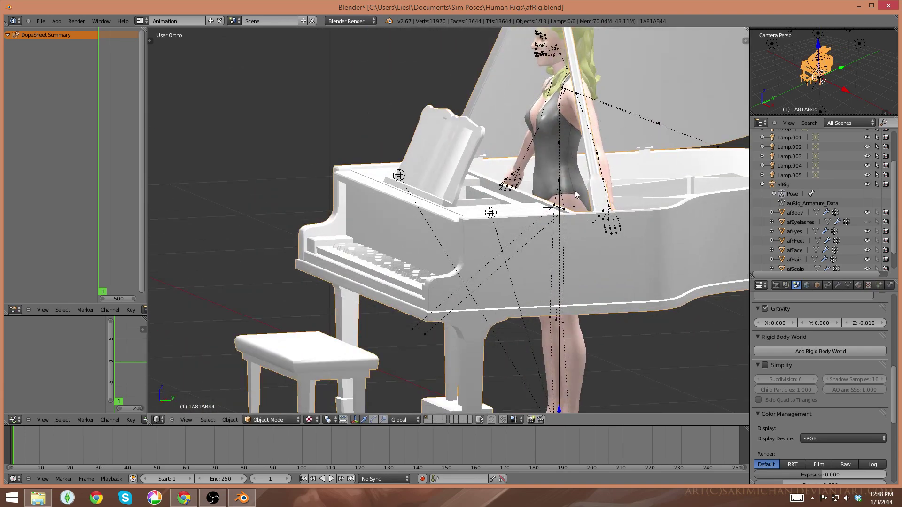
pyautogui.moveTo(476, 252); pyautogui.dragTo(492, 255, button='middle')
pyautogui.rightClick(458, 202)
pyautogui.hotkey('ctrl', 'Tab')
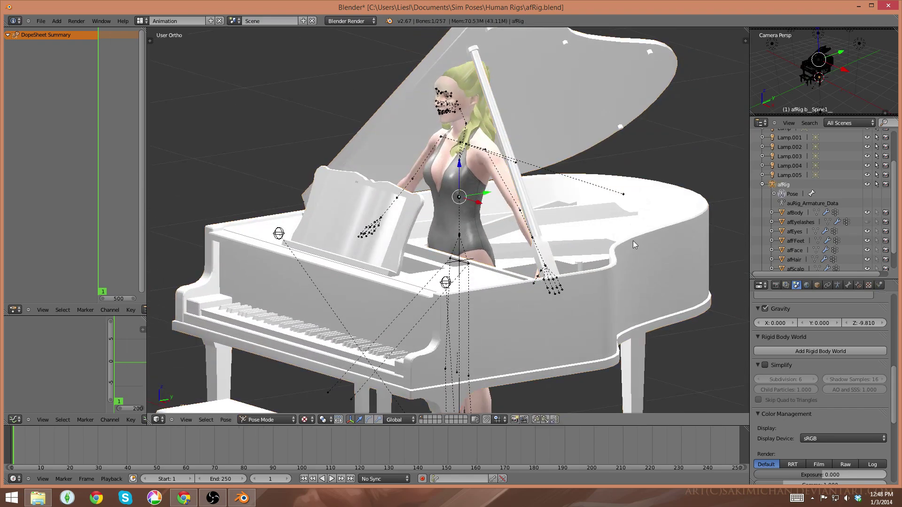
pyautogui.hotkey('ctrl', 'Tab')
pyautogui.rightClick(598, 277)
pyautogui.scroll(-3, 590, 293)
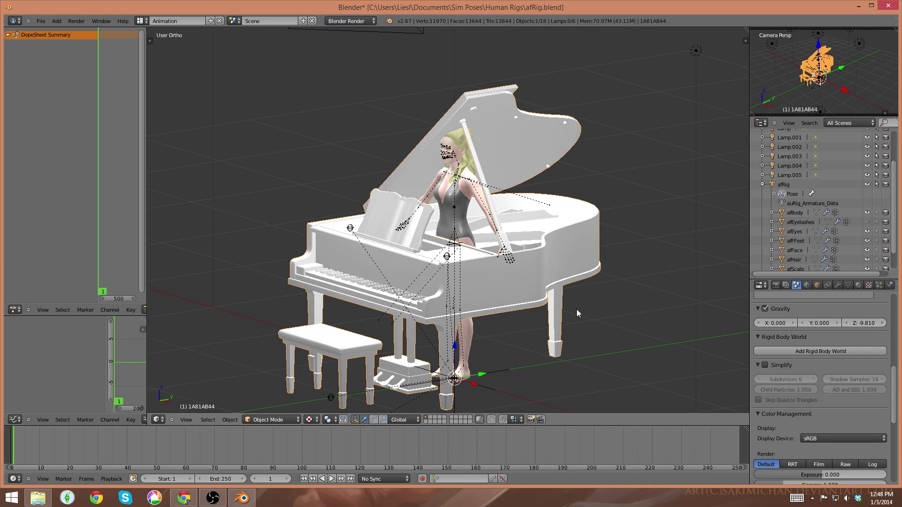
pyautogui.moveTo(576, 309); pyautogui.dragTo(497, 272, button='middle')
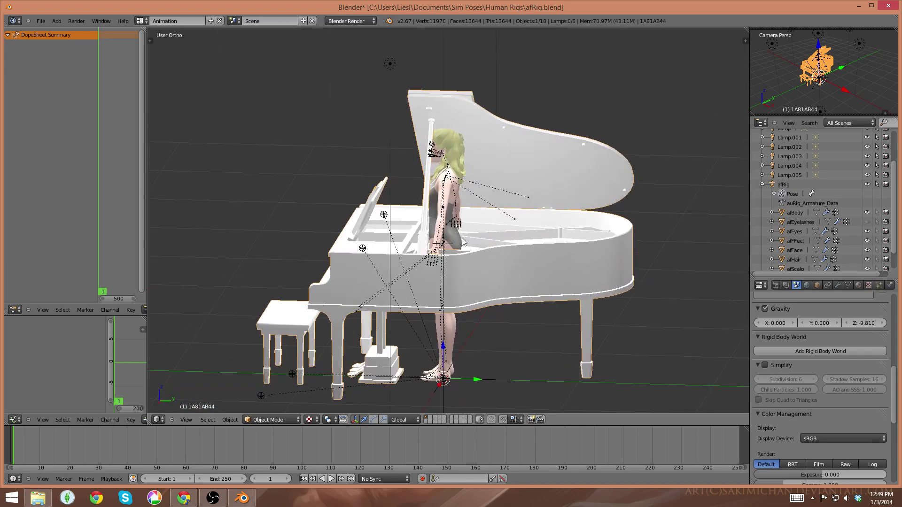
# Orbit around the piano and check its top, front and side views.
pyautogui.moveTo(529, 225); pyautogui.dragTo(556, 253, button='middle')
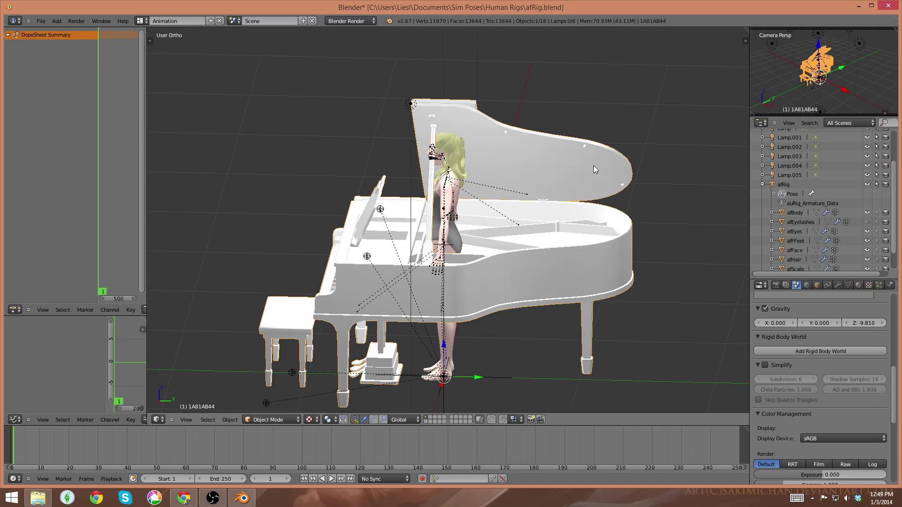
pyautogui.moveTo(593, 166); pyautogui.dragTo(594, 257, button='middle')
pyautogui.press('r')
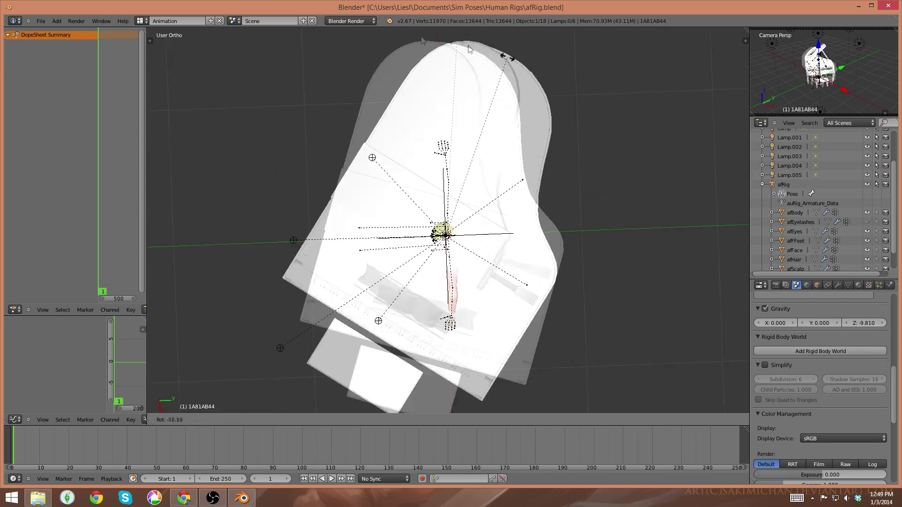
pyautogui.press('Escape')
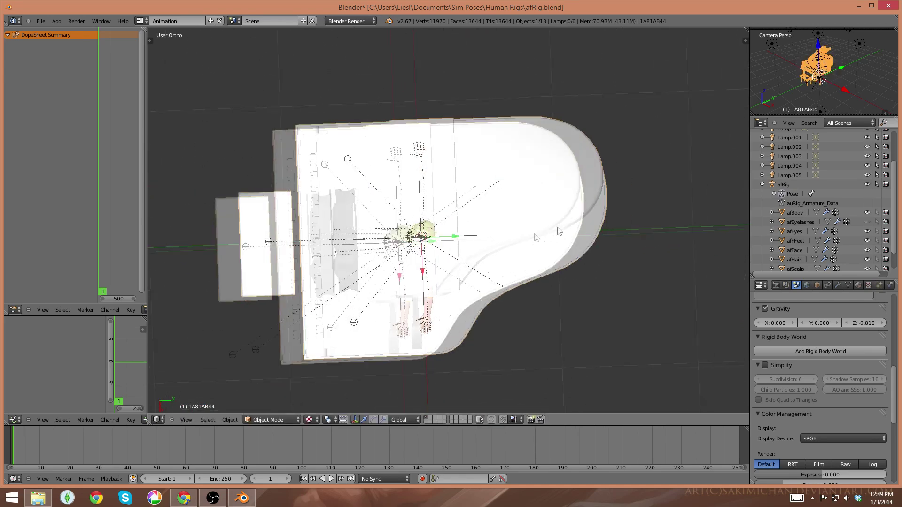
pyautogui.moveTo(559, 231); pyautogui.dragTo(590, 258, button='middle')
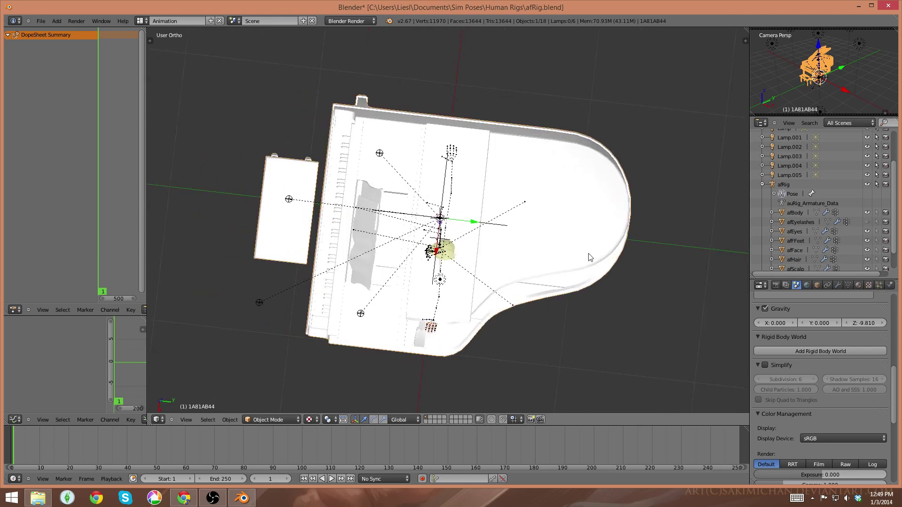
pyautogui.press('KP_7')
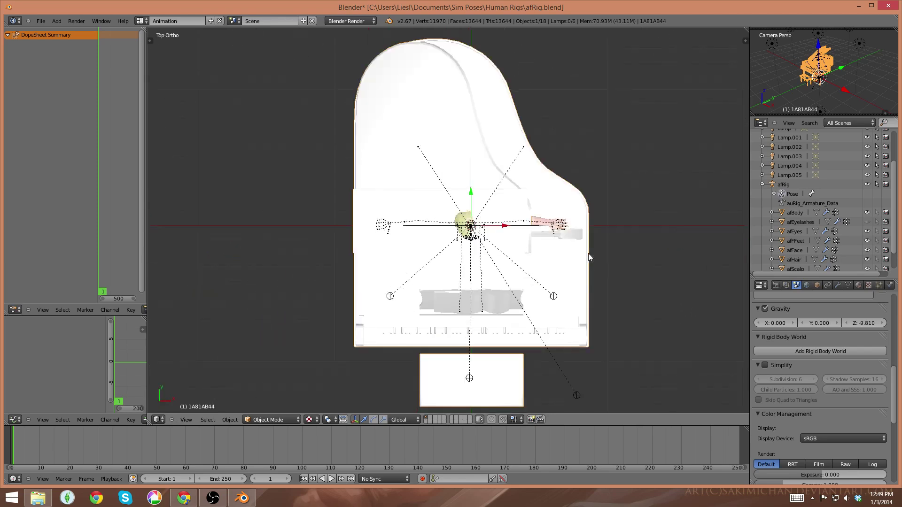
pyautogui.scroll(-2, 583, 263)
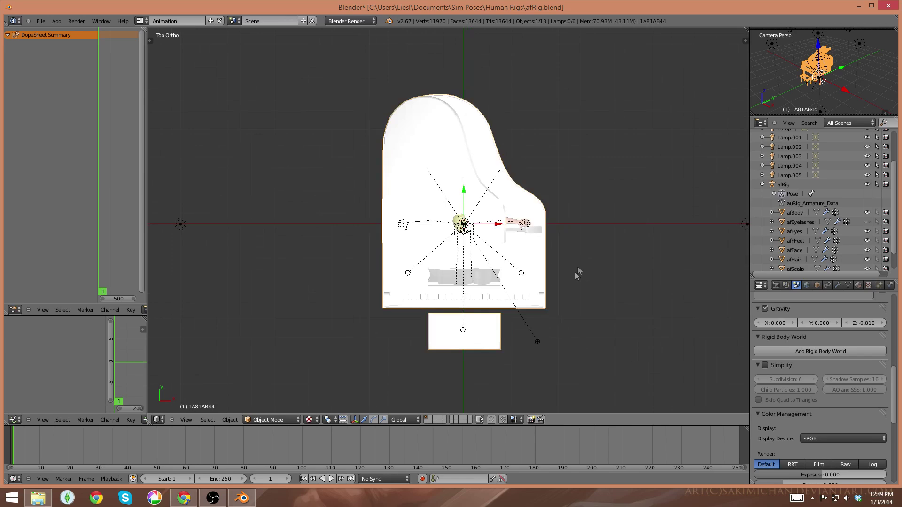
pyautogui.scroll(4, 575, 272)
pyautogui.keyDown('shift'); pyautogui.moveTo(569, 285); pyautogui.dragTo(534, 268, button='middle'); pyautogui.keyUp('shift')
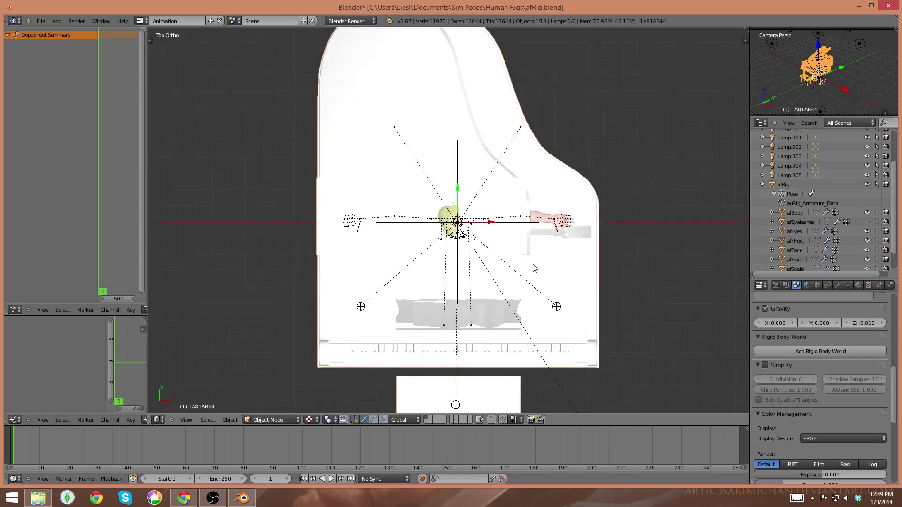
pyautogui.press('KP_1')
pyautogui.press('KP_3')
pyautogui.press('KP_7')
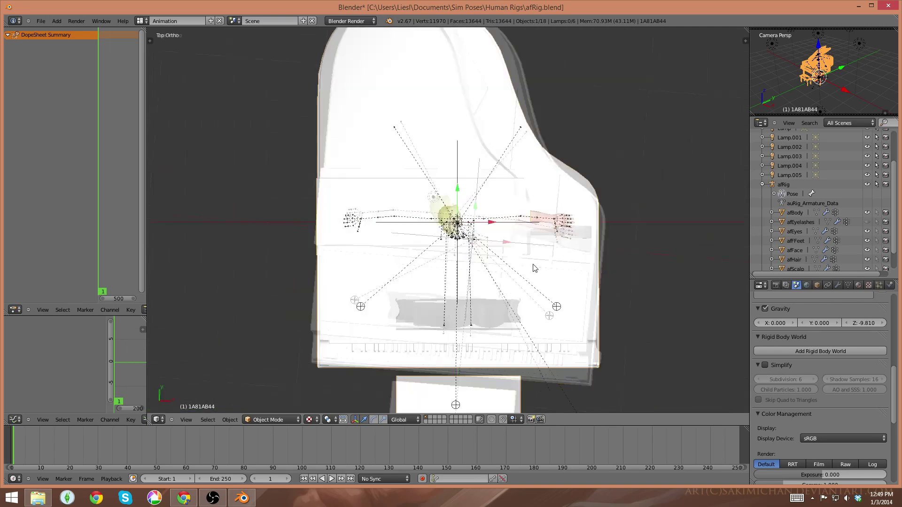
# In top view, rotate the piano and bench about 180 degrees.
pyautogui.scroll(-2, 517, 235)
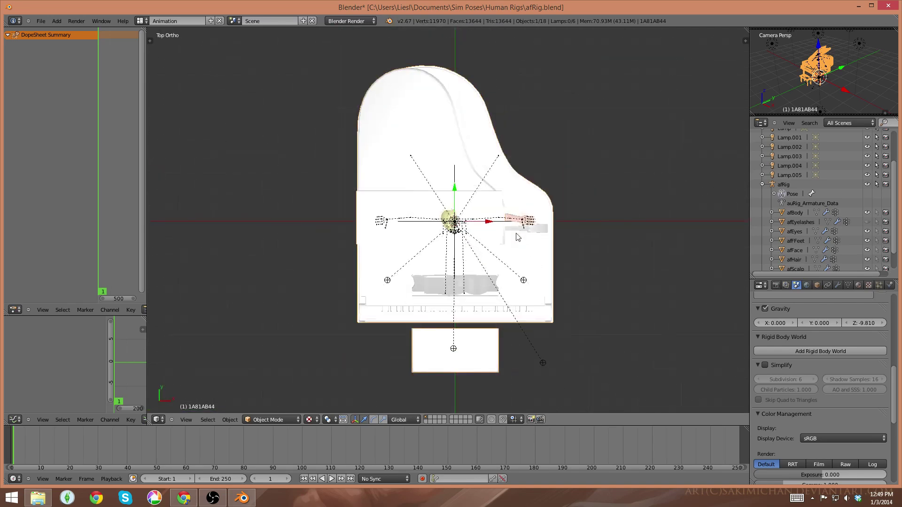
pyautogui.scroll(2, 519, 237)
pyautogui.keyDown('shift'); pyautogui.moveTo(518, 238); pyautogui.dragTo(484, 174, button='middle'); pyautogui.keyUp('shift')
pyautogui.scroll(-2, 508, 226)
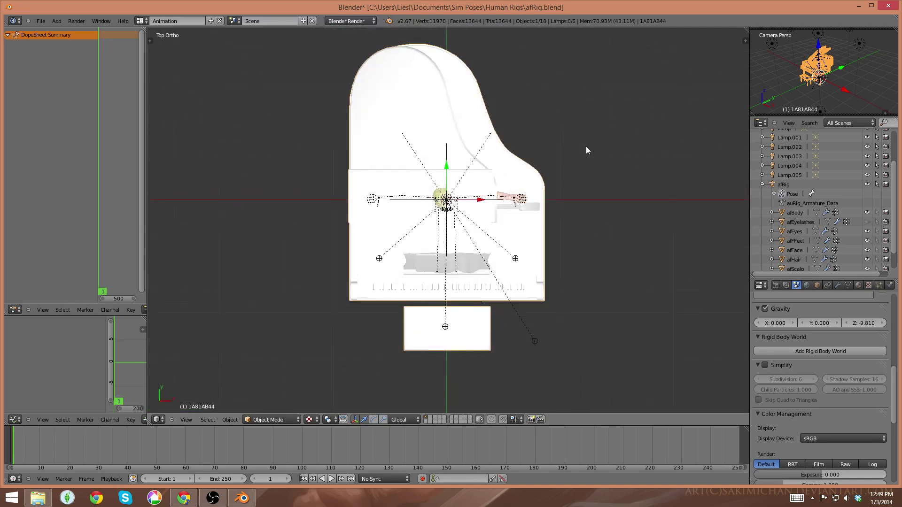
pyautogui.keyDown('shift'); pyautogui.moveTo(450, 138); pyautogui.dragTo(448, 151, button='middle'); pyautogui.keyUp('shift')
pyautogui.press('r')
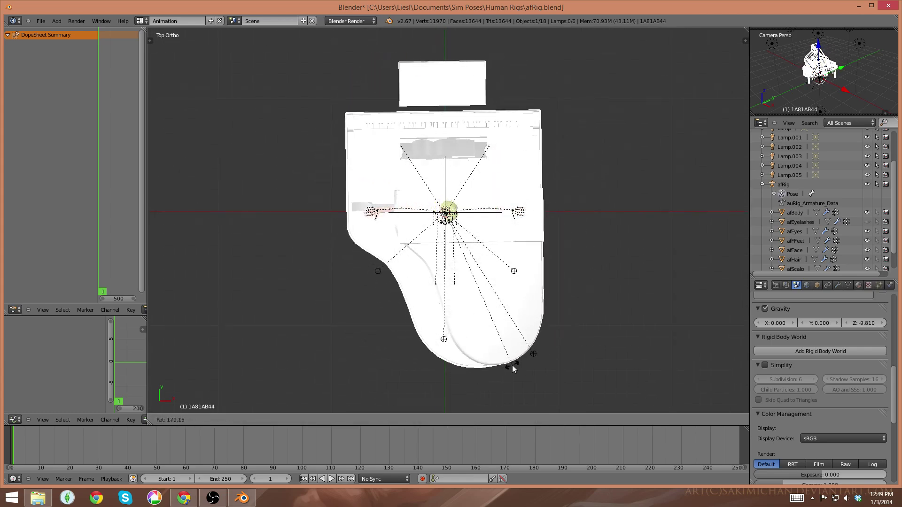
pyautogui.click(509, 366)
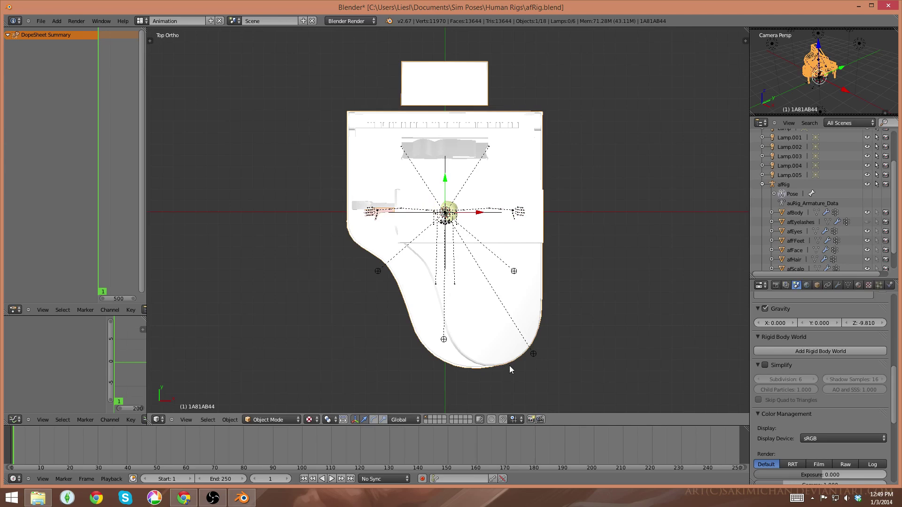
pyautogui.moveTo(509, 366); pyautogui.dragTo(451, 263, button='middle')
# Slide the piano and stool along the Y axis toward the rig.
pyautogui.scroll(5, 431, 293)
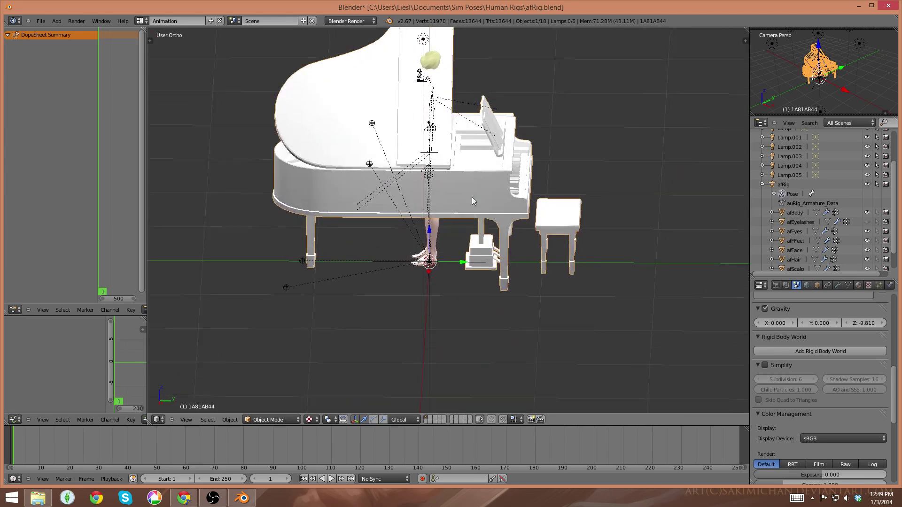
pyautogui.moveTo(421, 262); pyautogui.dragTo(429, 295, button='middle')
pyautogui.moveTo(473, 207); pyautogui.dragTo(423, 262, button='middle')
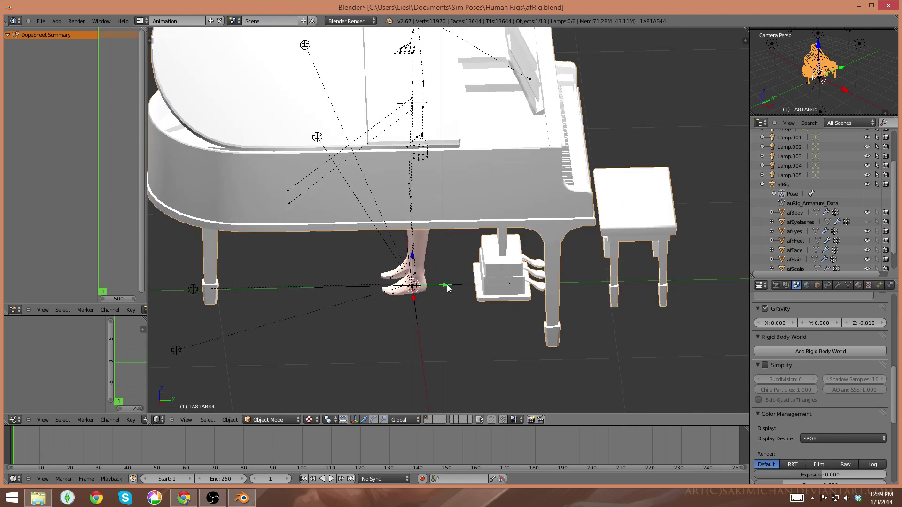
pyautogui.moveTo(445, 286); pyautogui.dragTo(164, 282)
pyautogui.scroll(-5, 301, 259)
pyautogui.moveTo(302, 258); pyautogui.dragTo(407, 291, button='middle')
# Rotate the piano, test raising it, then undo the lift to keep it on the floor.
pyautogui.press('r')
pyautogui.click(412, 260)
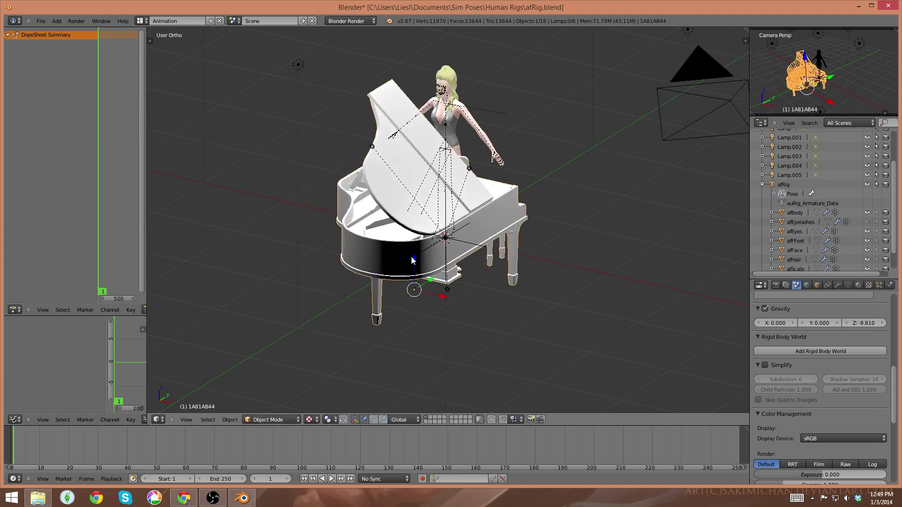
pyautogui.moveTo(413, 260); pyautogui.dragTo(418, 219)
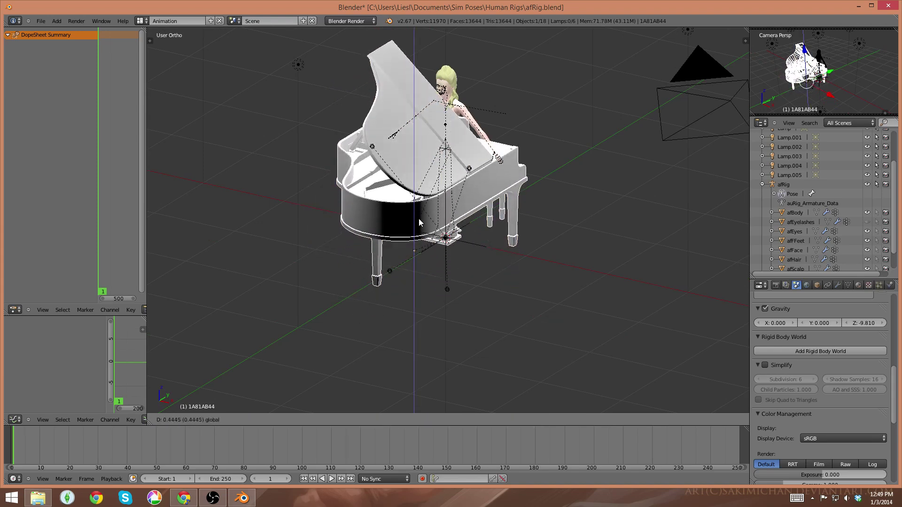
pyautogui.click(419, 219)
pyautogui.moveTo(418, 218); pyautogui.dragTo(421, 222, button='middle')
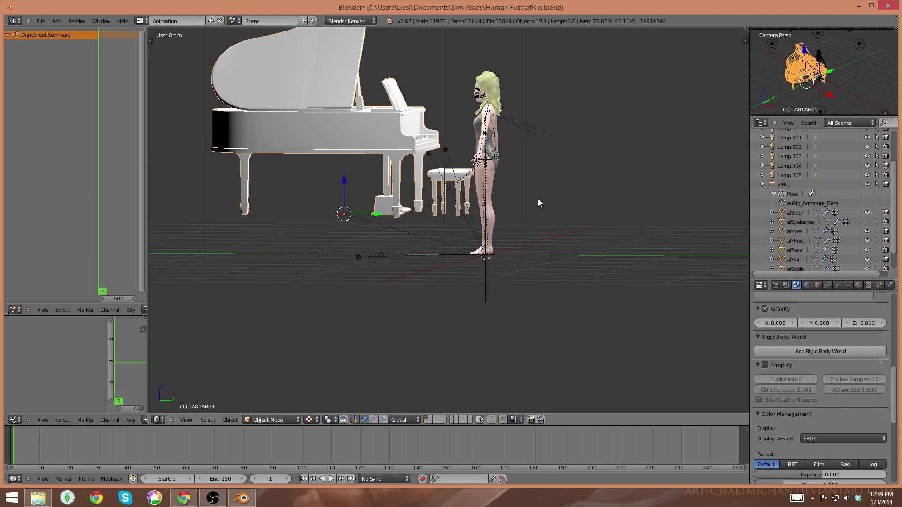
pyautogui.hotkey('ctrl', 'z')
# Move the piano and bench closer so the bench sits behind the Sim; select the root bone.
pyautogui.moveTo(547, 204); pyautogui.dragTo(467, 237, button='middle')
pyautogui.scroll(2, 467, 237)
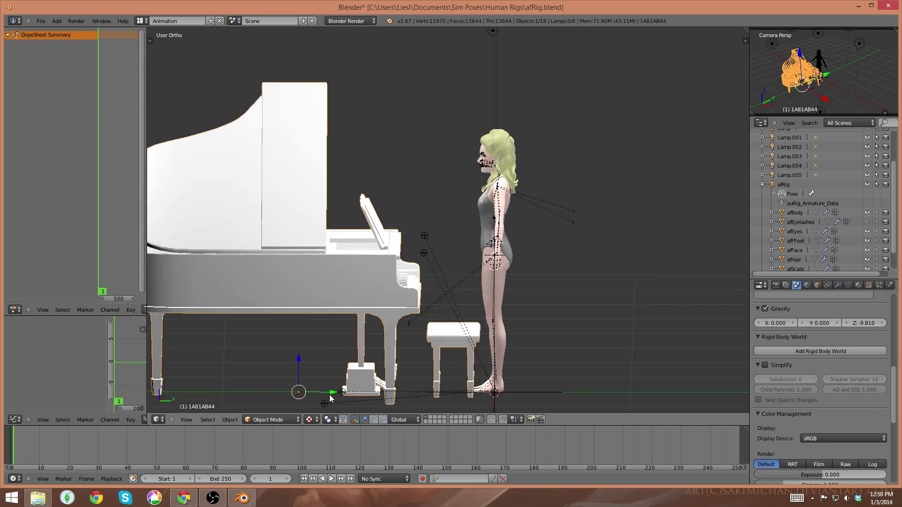
pyautogui.moveTo(330, 398); pyautogui.dragTo(394, 396)
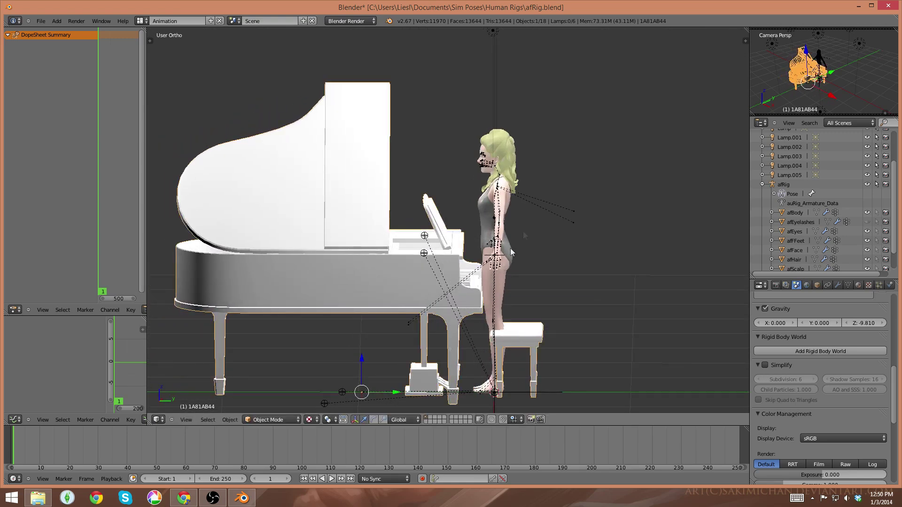
pyautogui.rightClick(499, 258)
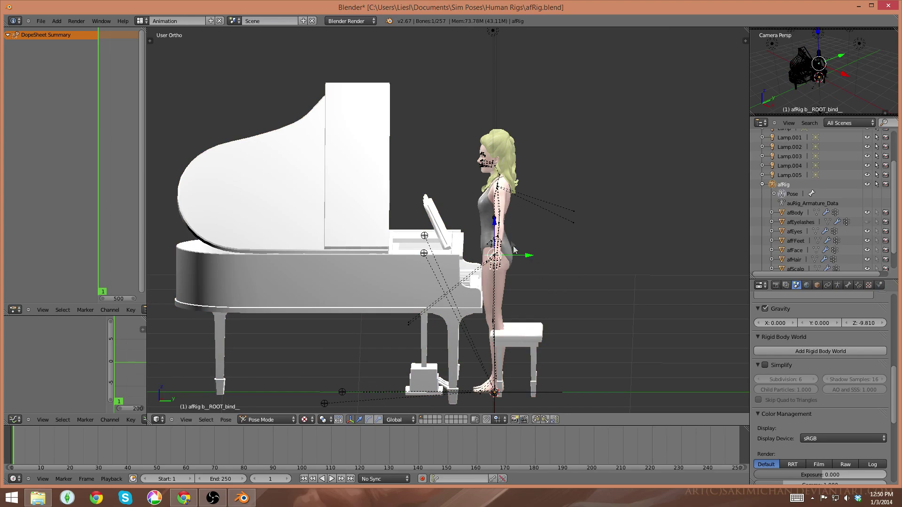
# Orbit around the seated pianist to check her pose from the right, above and behind.
pyautogui.scroll(6, 514, 250)
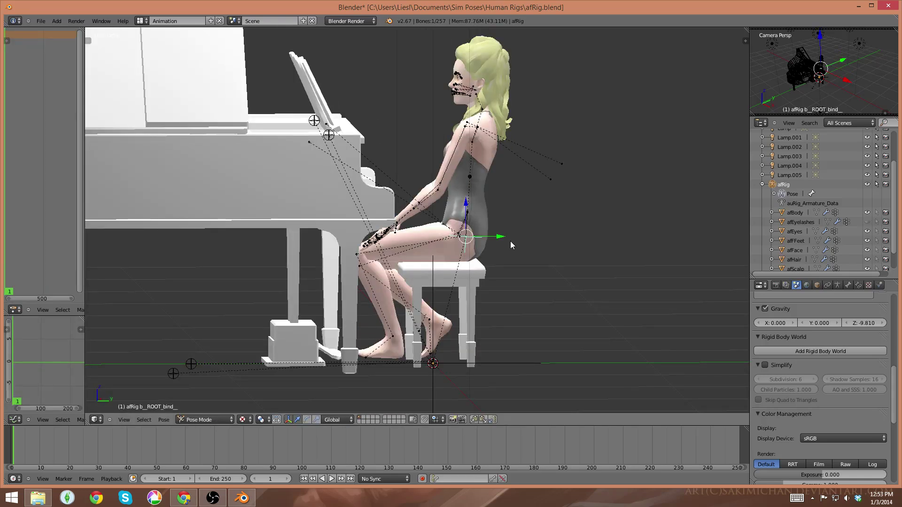
pyautogui.moveTo(510, 240); pyautogui.dragTo(538, 260, button='middle')
pyautogui.moveTo(491, 218); pyautogui.dragTo(464, 99, button='middle')
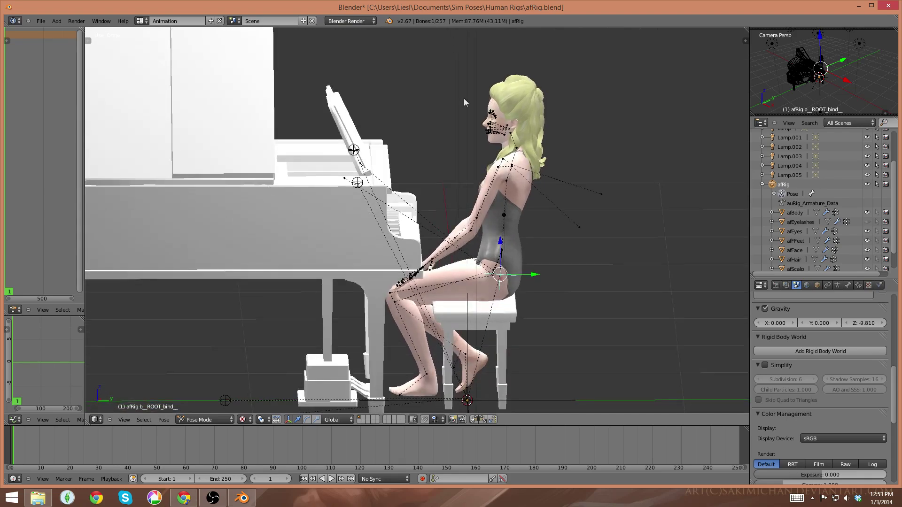
pyautogui.moveTo(613, 299); pyautogui.dragTo(580, 272, button='middle')
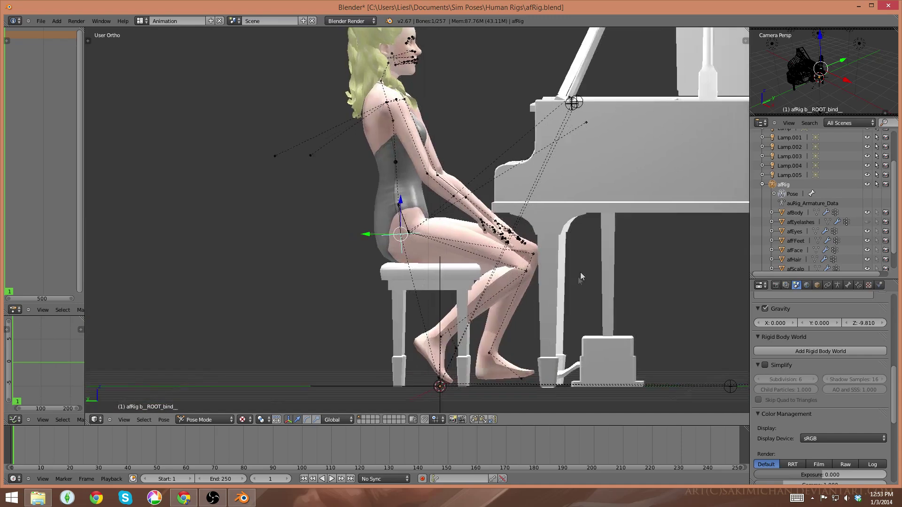
# Rotate the seated Sim's right thigh bone slightly.
pyautogui.scroll(4, 537, 295)
pyautogui.moveTo(536, 295); pyautogui.dragTo(451, 265, button='middle')
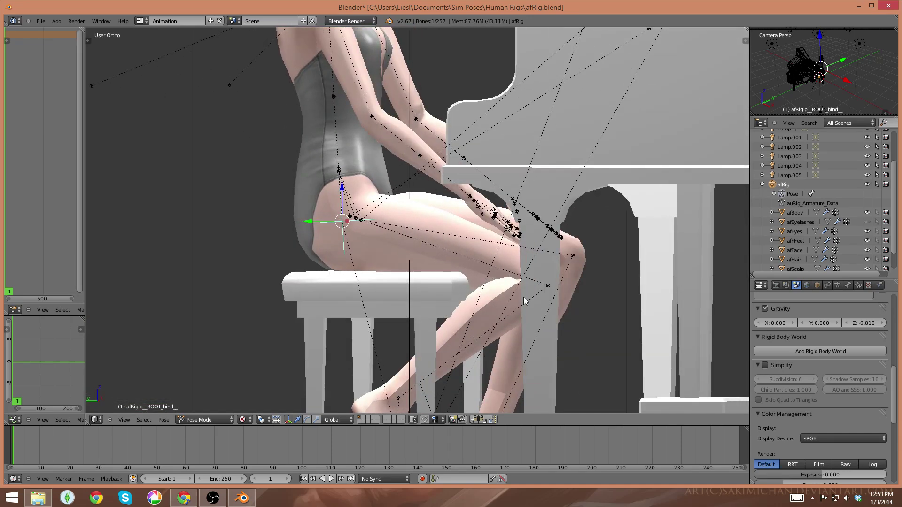
pyautogui.moveTo(423, 294); pyautogui.dragTo(634, 185, button='middle')
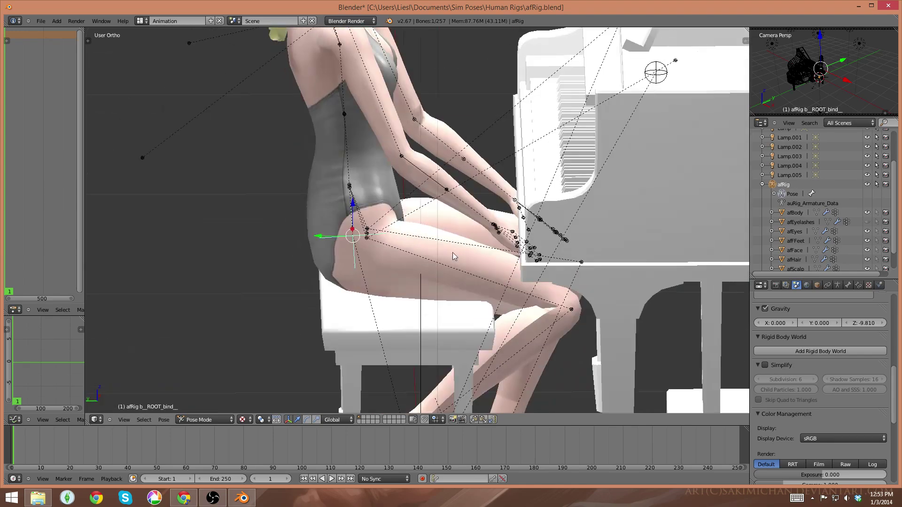
pyautogui.moveTo(450, 257); pyautogui.dragTo(582, 242, button='middle')
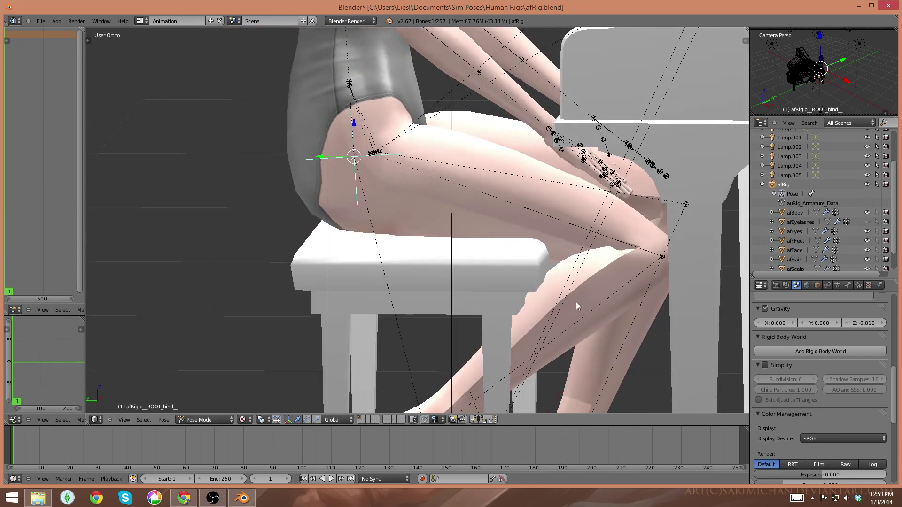
pyautogui.moveTo(576, 302); pyautogui.dragTo(638, 269, button='middle')
pyautogui.rightClick(365, 193)
pyautogui.press('r')
pyautogui.click(648, 217)
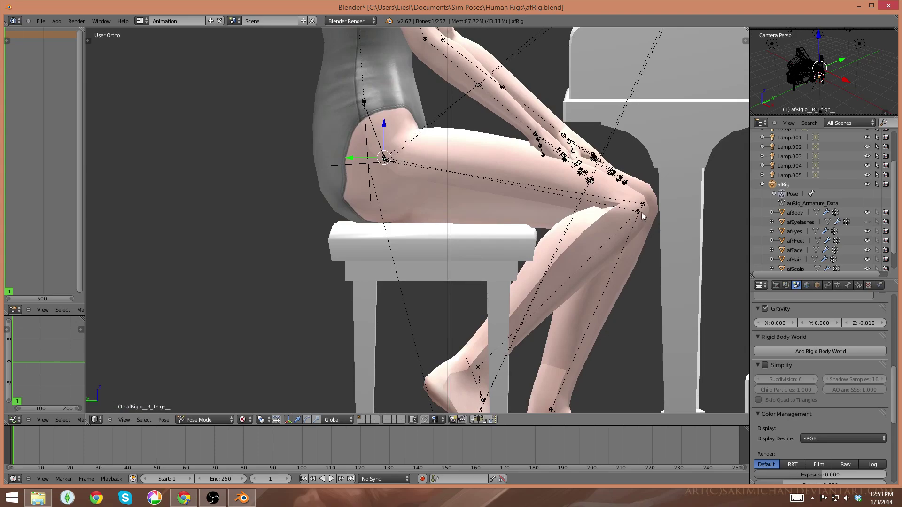
# Rotate the right calf bone so the foot rests near the pedals, and check the result.
pyautogui.rightClick(638, 214)
pyautogui.scroll(-3, 622, 274)
pyautogui.press('r')
pyautogui.click(599, 264)
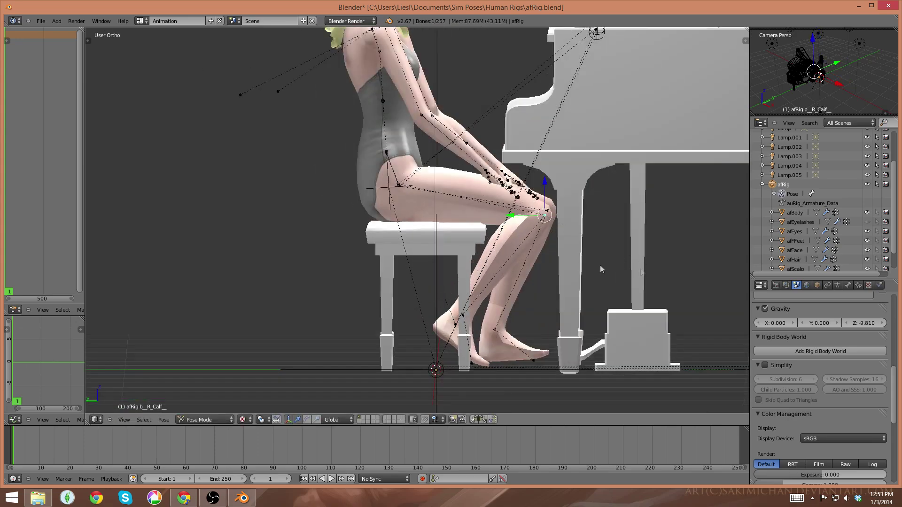
pyautogui.moveTo(600, 264); pyautogui.dragTo(611, 281, button='middle')
pyautogui.scroll(2, 444, 313)
pyautogui.scroll(-2, 444, 313)
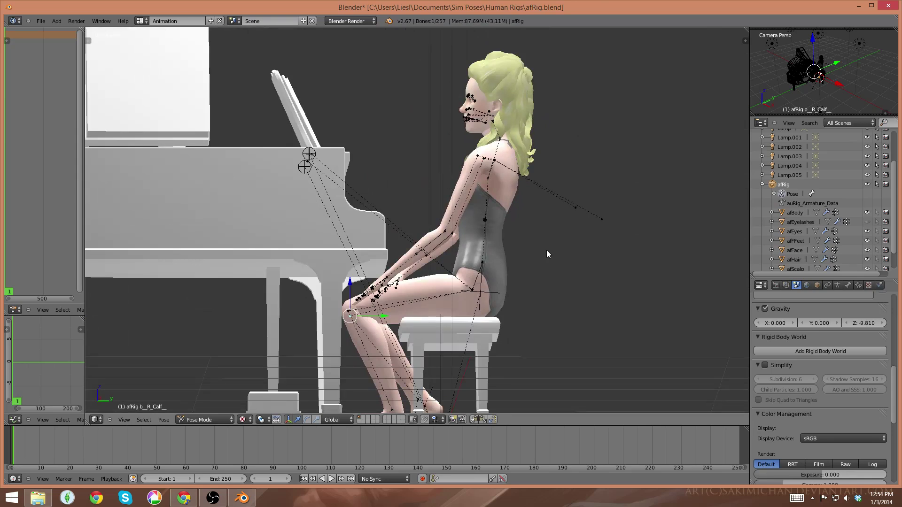
# Import the cowboy hat updo hair package from the Desktop with S3PY Rig Tools' Load CAS.
pyautogui.scroll(-10, 801, 348)
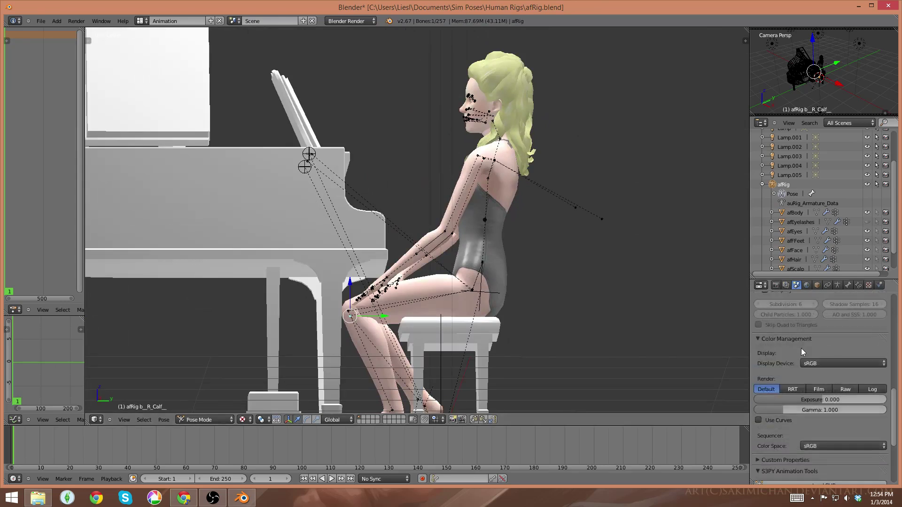
pyautogui.click(802, 351)
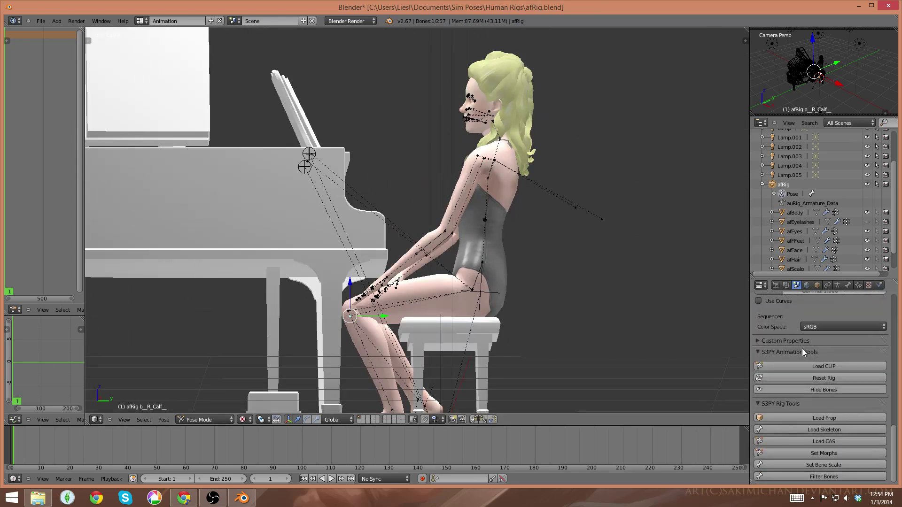
pyautogui.click(844, 442)
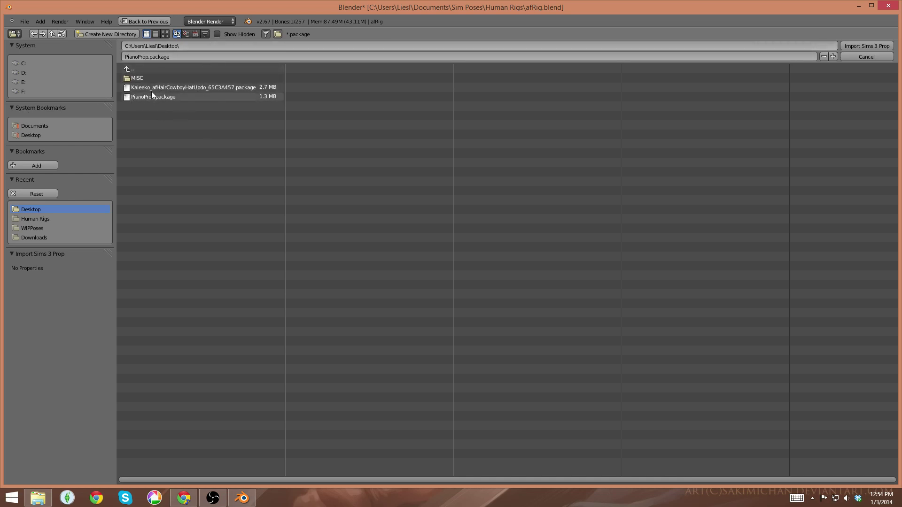
pyautogui.click(188, 87)
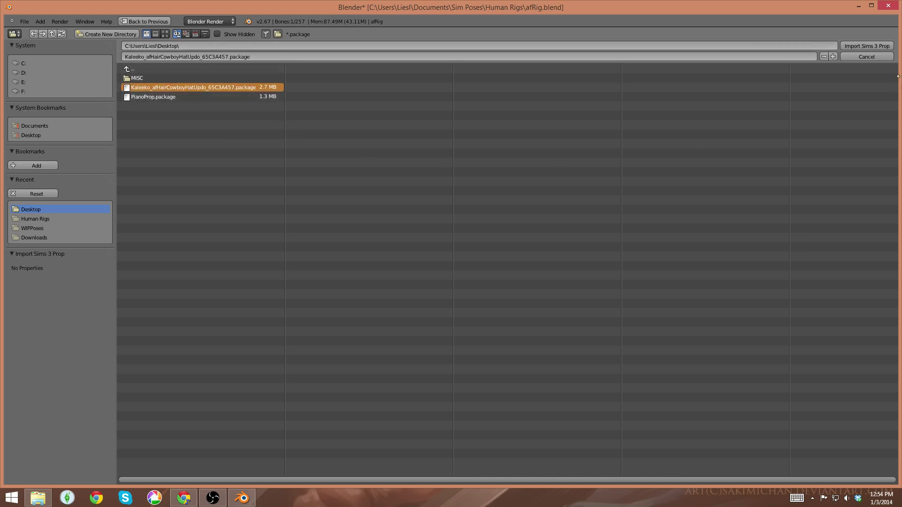
pyautogui.click(851, 46)
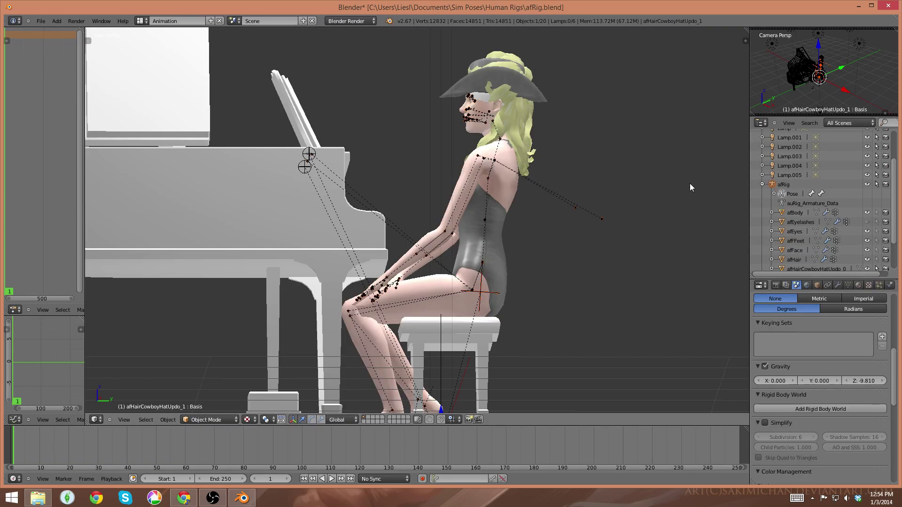
# Frame the Sim's head in orthographic view to inspect the imported cowboy hat.
pyautogui.moveTo(620, 233)
pyautogui.mouseDown(button='middle')
pyautogui.moveTo(570, 233)
pyautogui.moveTo(624, 233)
pyautogui.mouseUp(button='middle')
pyautogui.press('KP_5')
pyautogui.press('KP_Decimal')
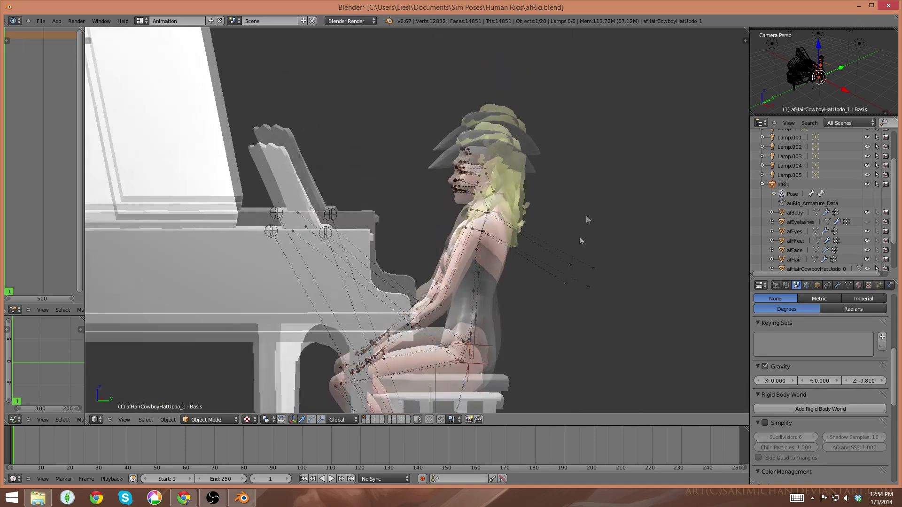
pyautogui.scroll(5, 567, 259)
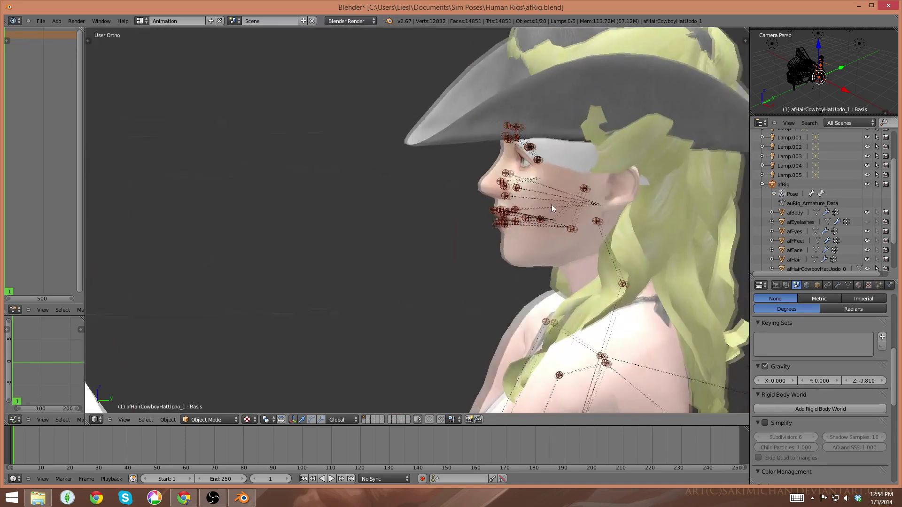
pyautogui.moveTo(577, 223); pyautogui.dragTo(501, 261, button='middle')
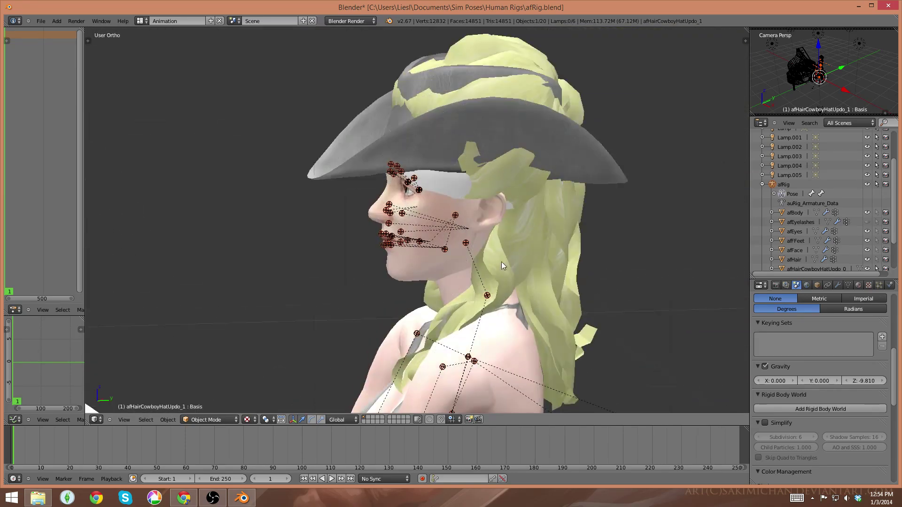
pyautogui.moveTo(650, 264); pyautogui.dragTo(506, 110, button='middle')
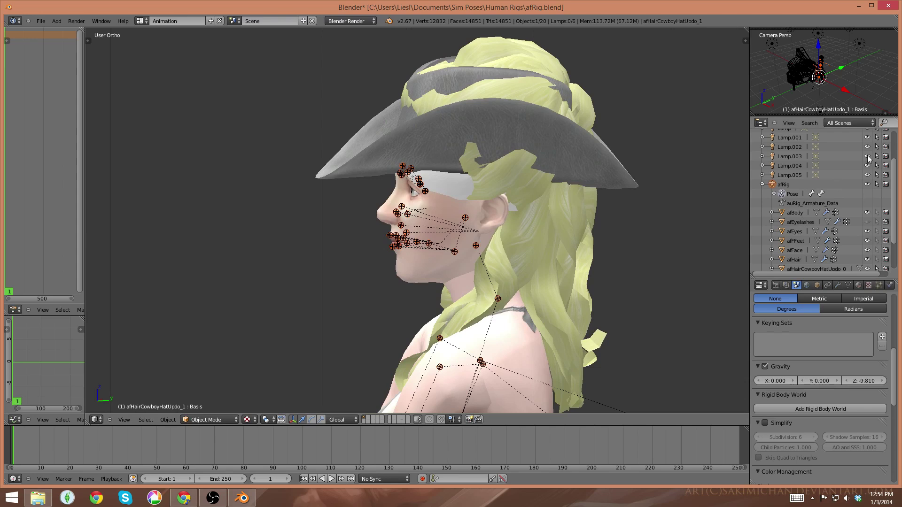
# Expand afRig in the Outliner to list the hat meshes and select afHair.
pyautogui.scroll(-1, 867, 158)
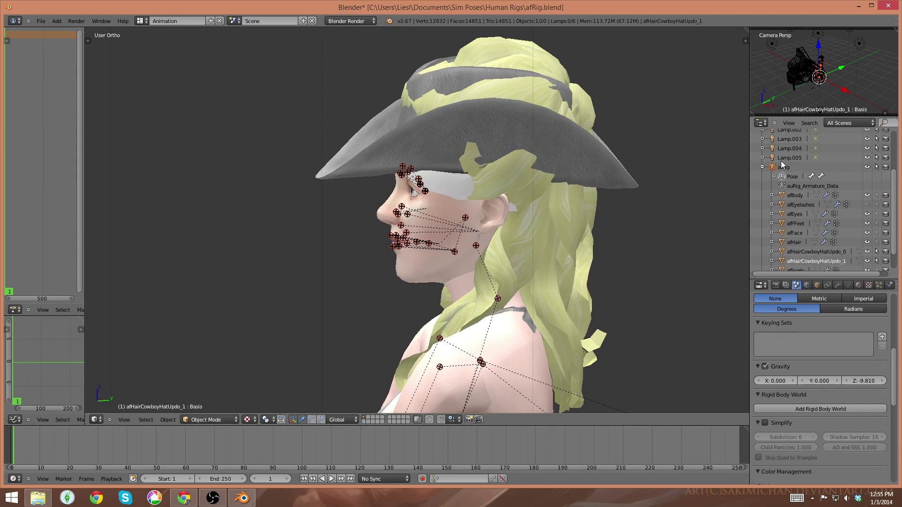
pyautogui.scroll(-1, 781, 163)
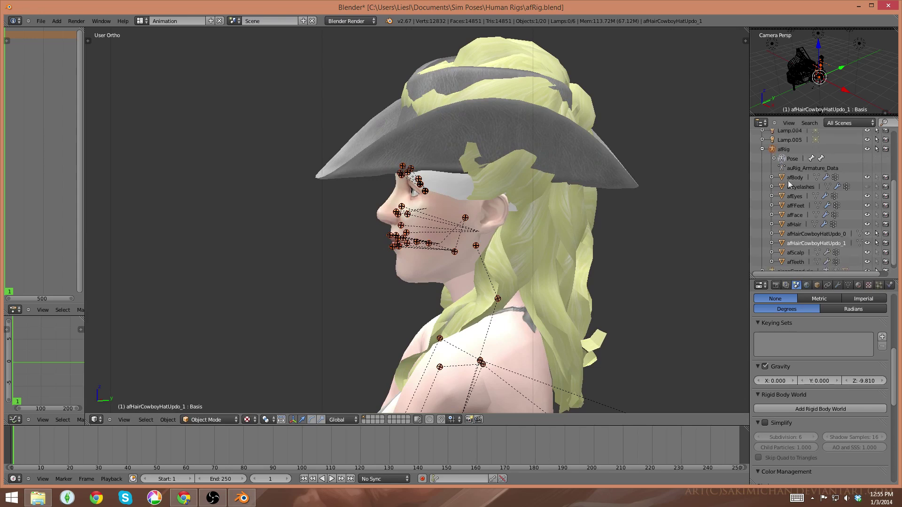
pyautogui.click(762, 150)
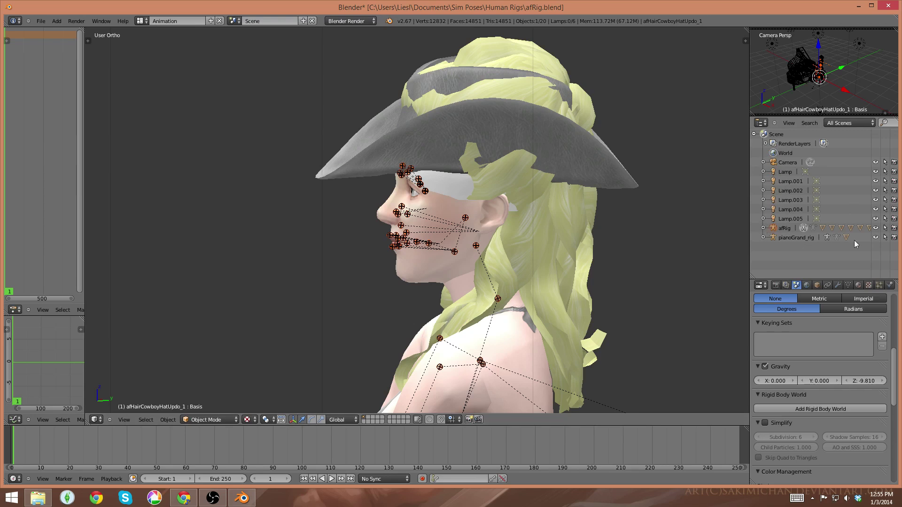
pyautogui.click(763, 228)
pyautogui.scroll(-4, 792, 209)
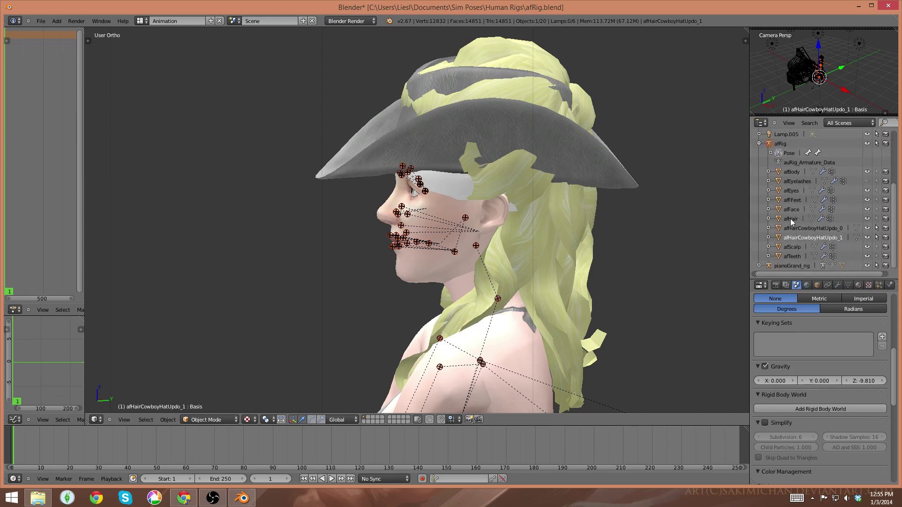
pyautogui.click(791, 220)
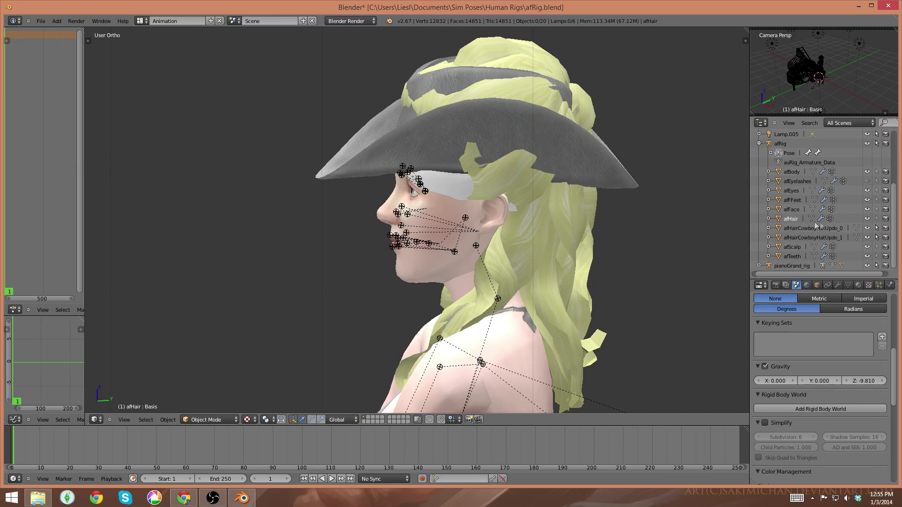
# Hide the original afHair mesh and zoom out to view the seated pianist.
pyautogui.click(867, 219)
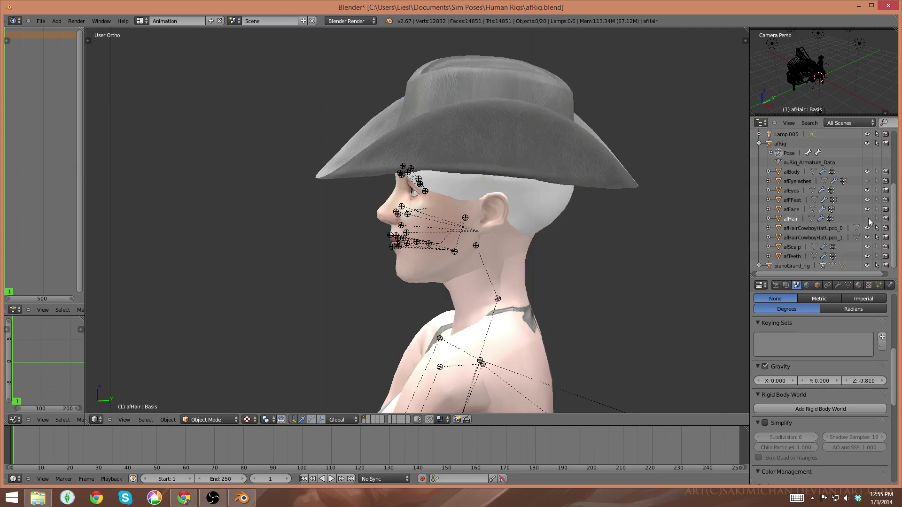
pyautogui.moveTo(562, 151); pyautogui.dragTo(523, 148, button='middle')
pyautogui.scroll(-3, 559, 173)
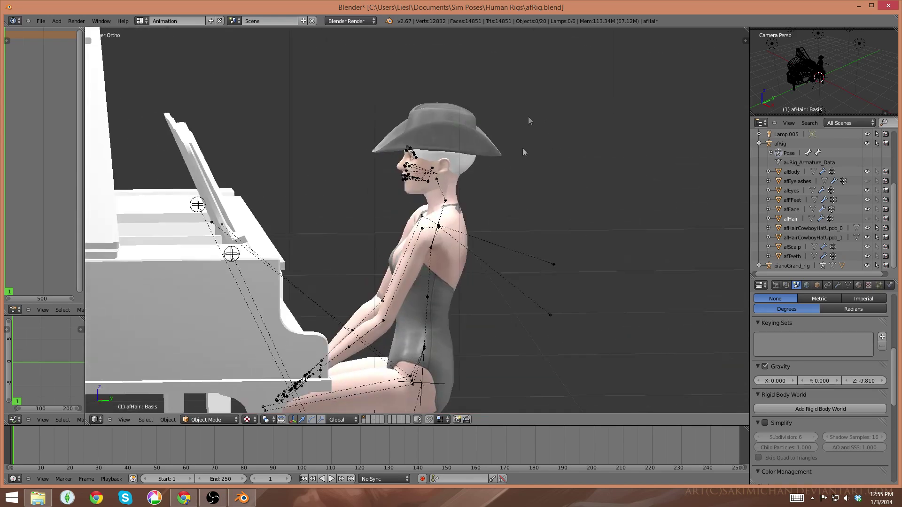
# In Pose Mode, rotate the left upper arm and forearm bones upward.
pyautogui.rightClick(428, 231)
pyautogui.hotkey('ctrl', 'Tab')
pyautogui.press('r')
pyautogui.click(464, 308)
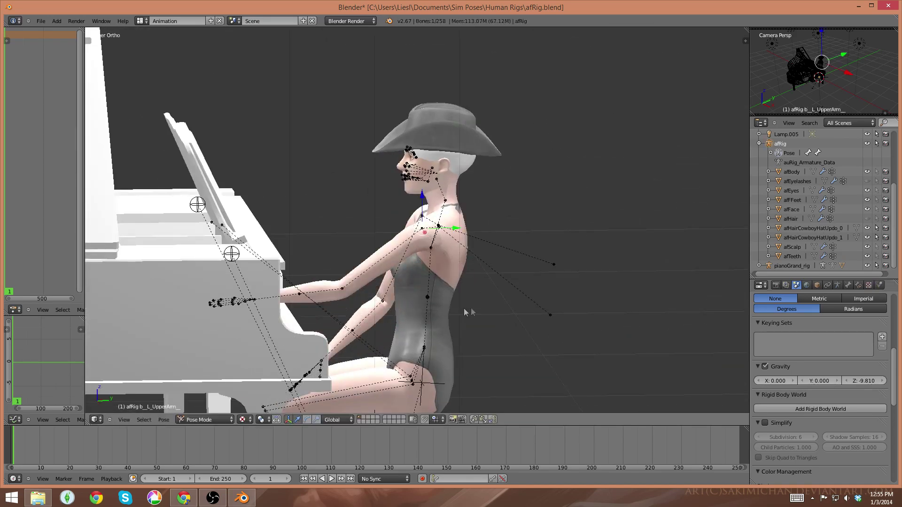
pyautogui.rightClick(350, 292)
pyautogui.press('r')
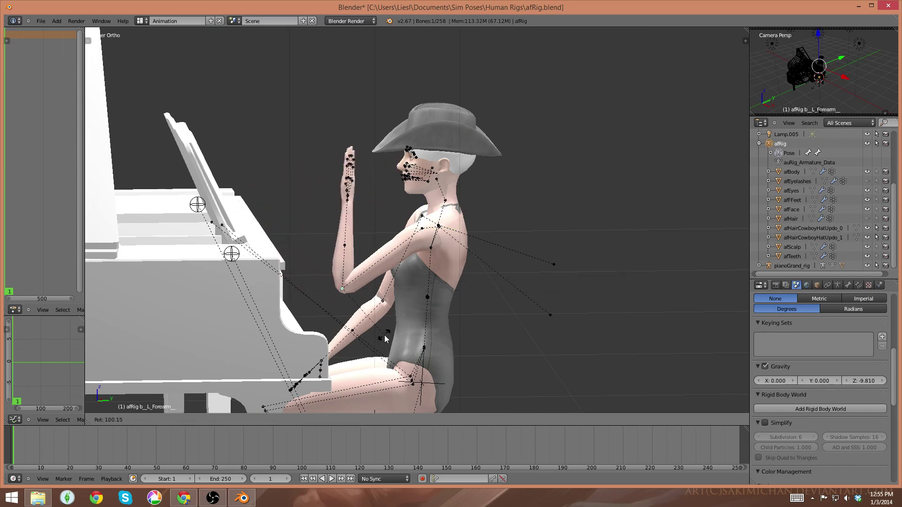
pyautogui.click(384, 334)
pyautogui.moveTo(384, 335); pyautogui.dragTo(543, 171, button='middle')
# Raise the left arm further and rotate the forearm so the hand rests on the hat brim.
pyautogui.press('r')
pyautogui.click(423, 99)
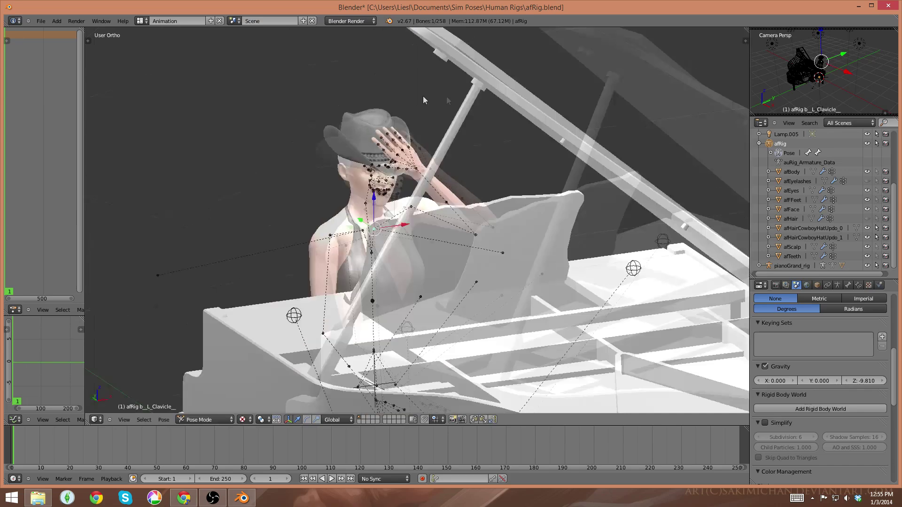
pyautogui.moveTo(422, 99); pyautogui.dragTo(507, 231, button='middle')
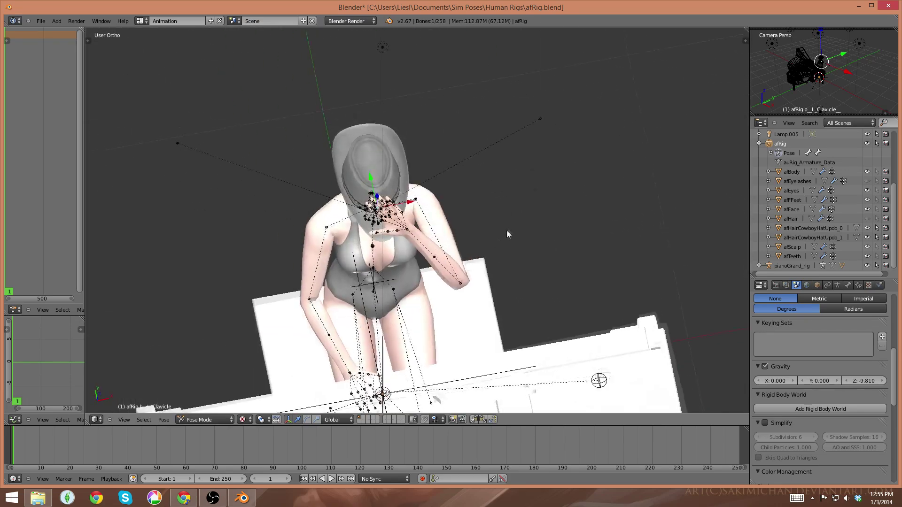
pyautogui.rightClick(446, 270)
pyautogui.press('r')
pyautogui.click(474, 118)
pyautogui.moveTo(473, 118); pyautogui.dragTo(489, 223, button='middle')
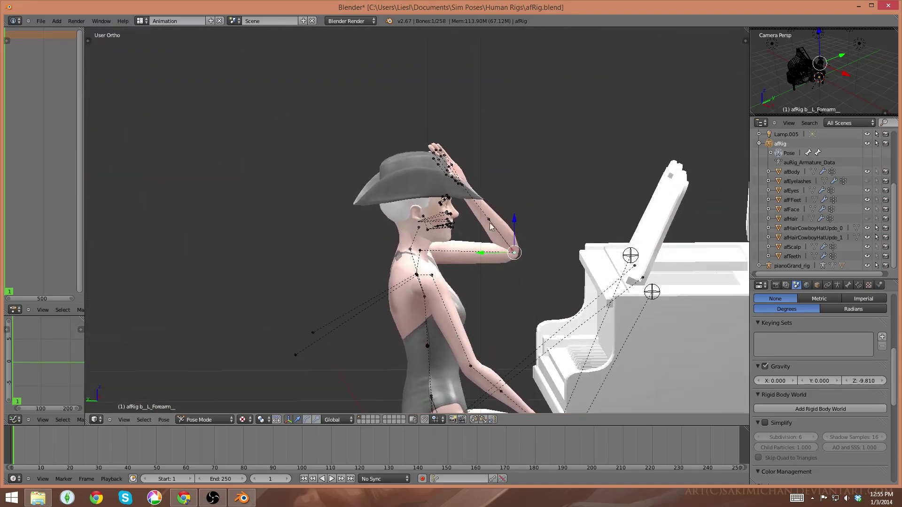
pyautogui.scroll(2, 490, 223)
pyautogui.scroll(-2, 502, 202)
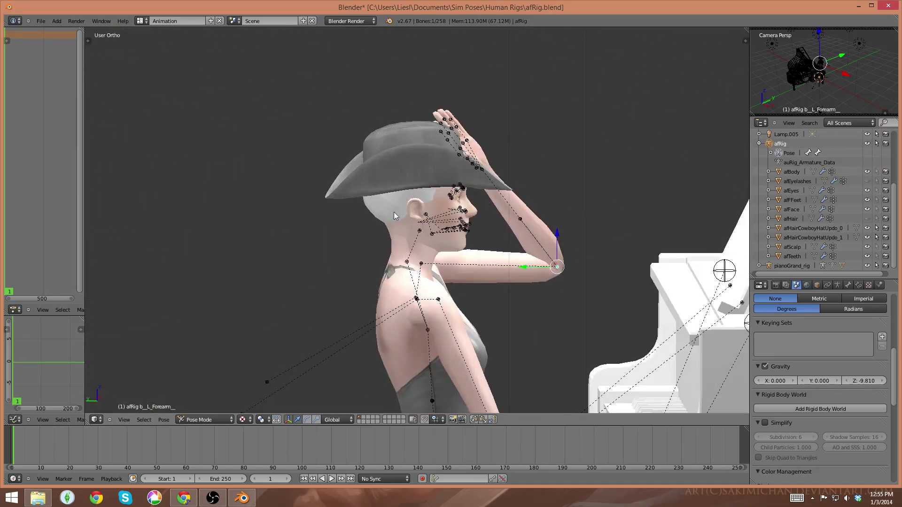
pyautogui.moveTo(394, 212); pyautogui.dragTo(534, 207, button='middle')
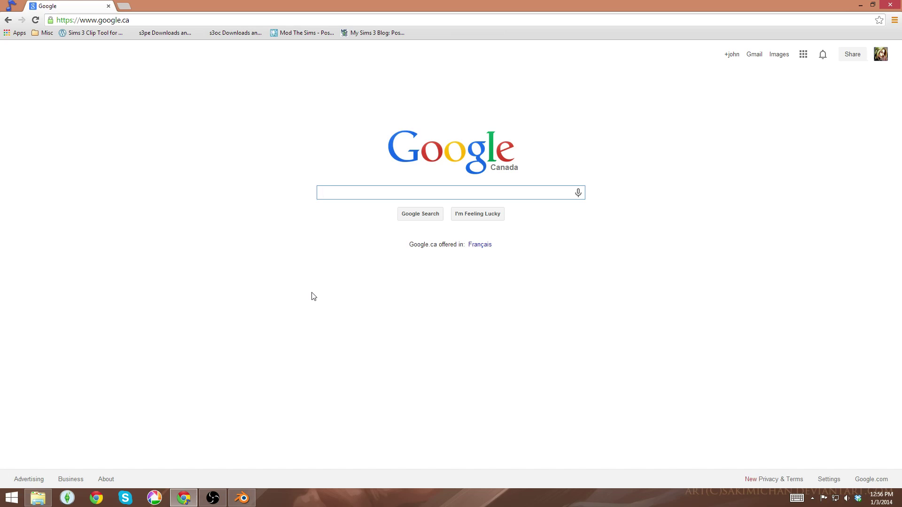
# Open the bookmarked My Sims 3 Blog post.
pyautogui.click(355, 34)
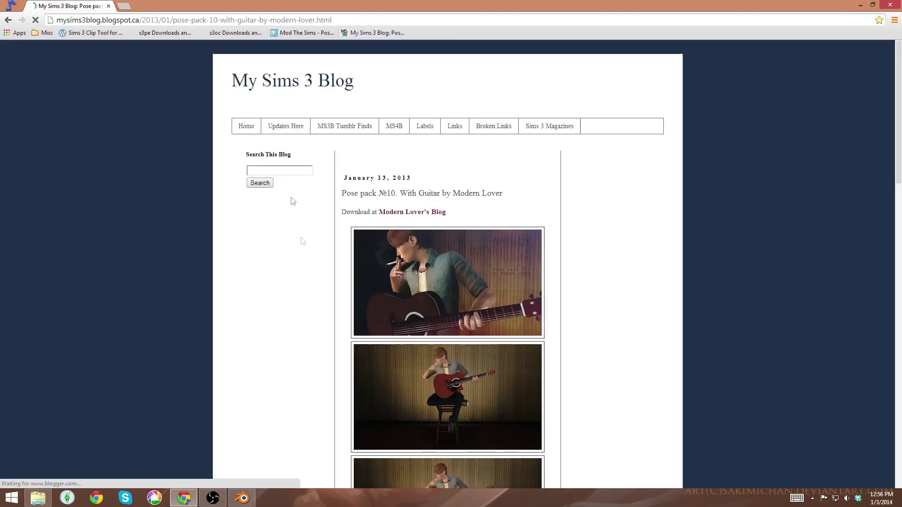
# Search the blog for 'guitar' and open the Pose pack №10. With Guitar result.
pyautogui.scroll(-2, 600, 349)
pyautogui.scroll(2, 596, 353)
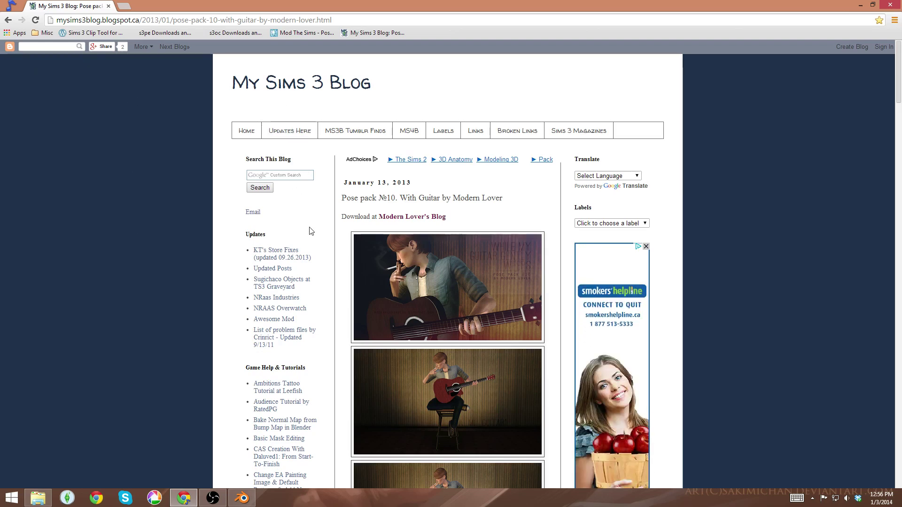
pyautogui.scroll(-3, 328, 221)
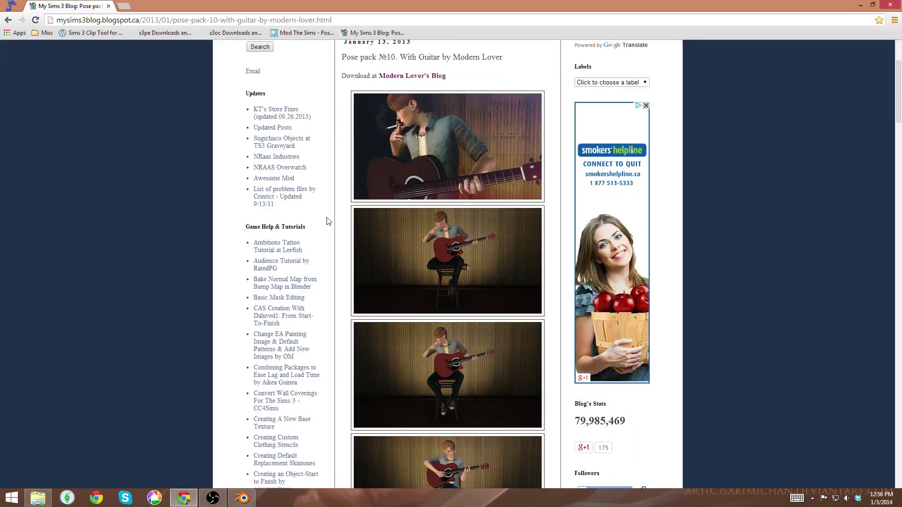
pyautogui.scroll(2, 327, 221)
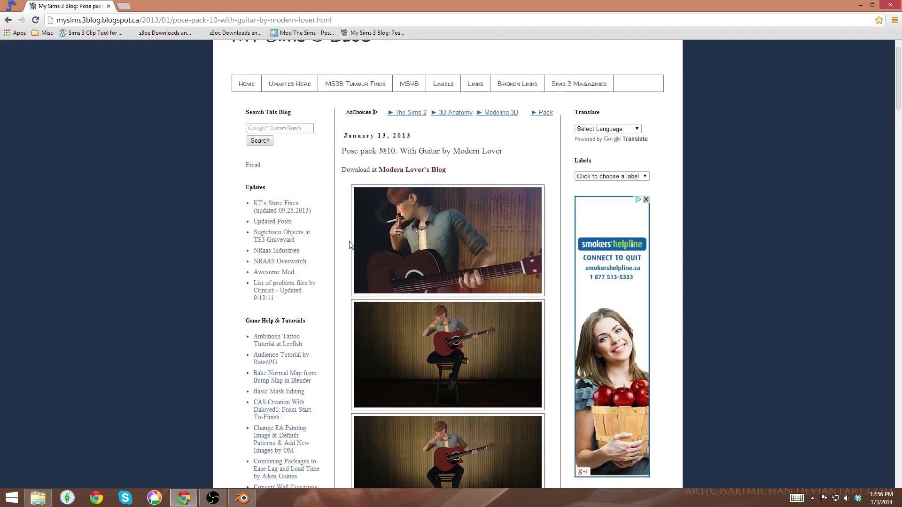
pyautogui.click(291, 130)
pyautogui.write('guitar')
pyautogui.press('Return')
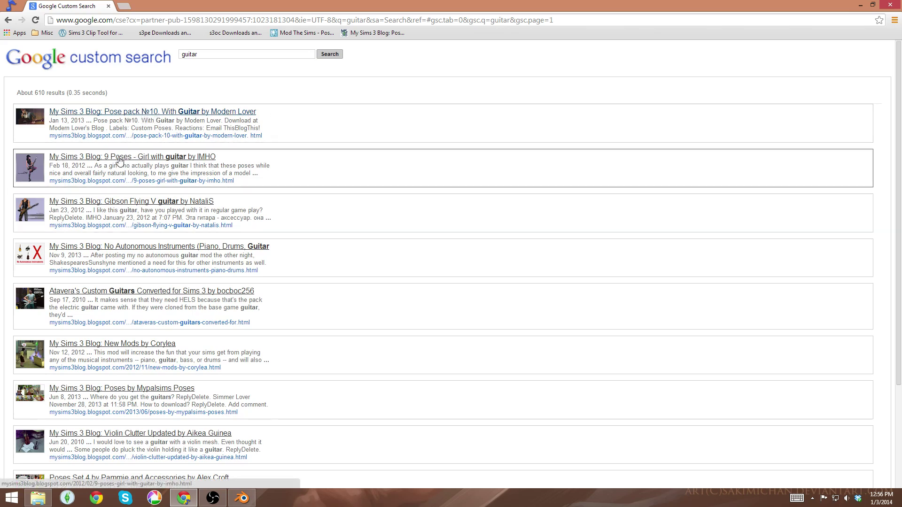
pyautogui.click(141, 114)
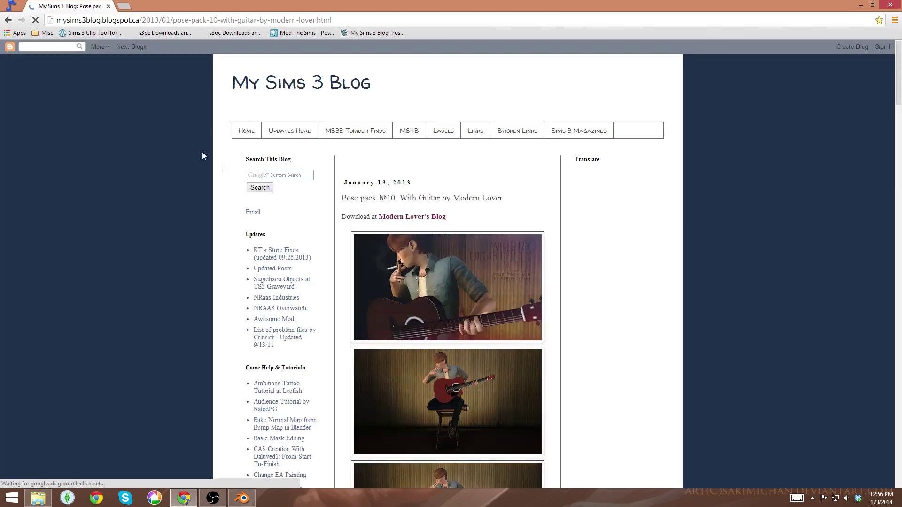
# Scroll through the Pose pack №10 post, then start a new blog search.
pyautogui.scroll(-3, 202, 152)
pyautogui.scroll(-9, 399, 177)
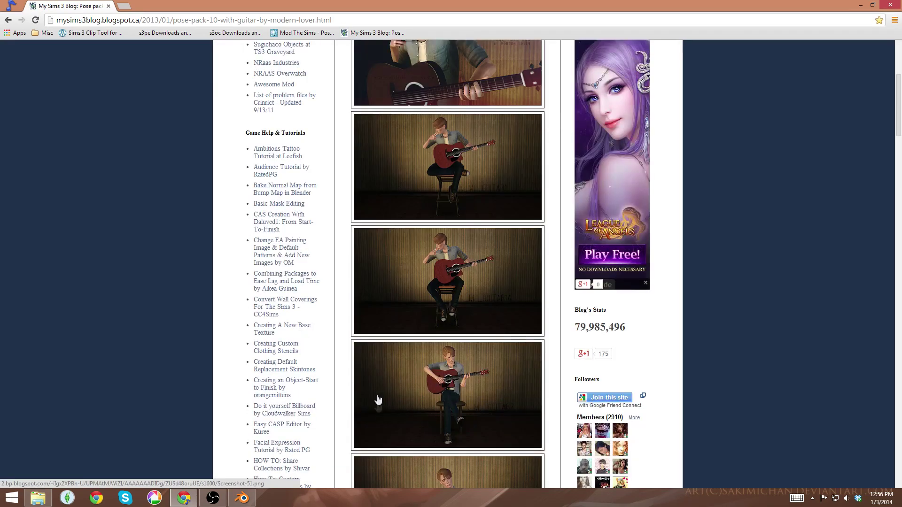
pyautogui.scroll(-5, 474, 247)
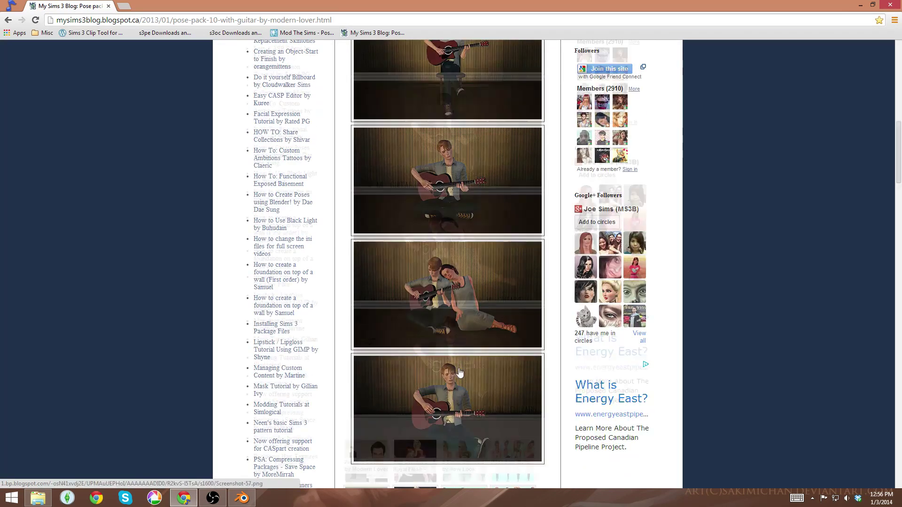
pyautogui.scroll(15, 461, 366)
pyautogui.scroll(-1, 461, 365)
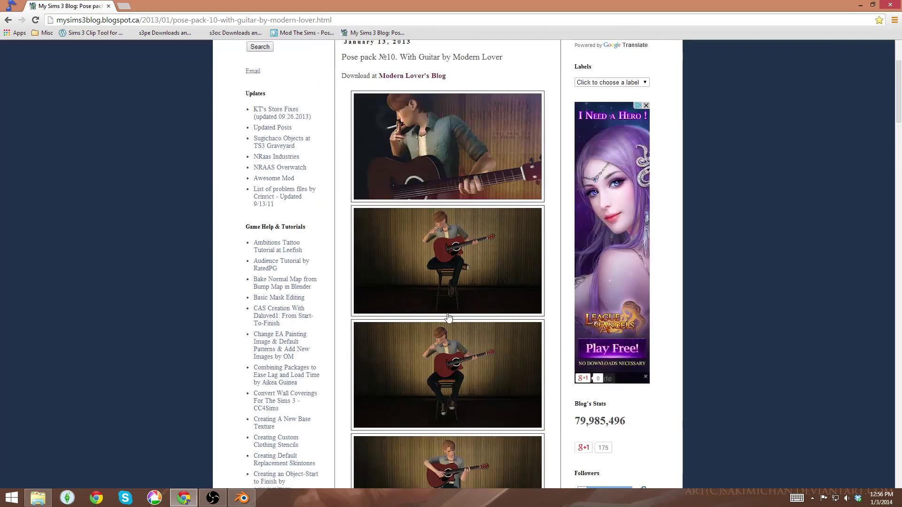
pyautogui.scroll(4, 451, 329)
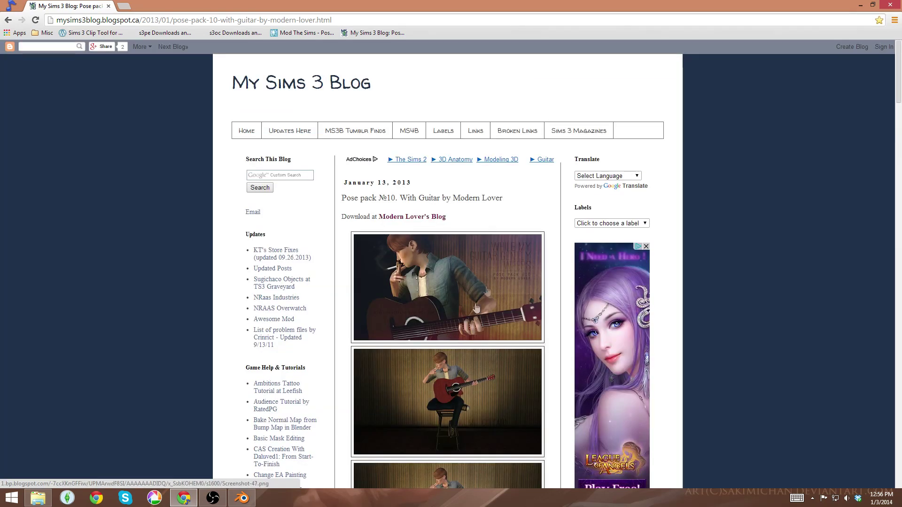
pyautogui.click(287, 175)
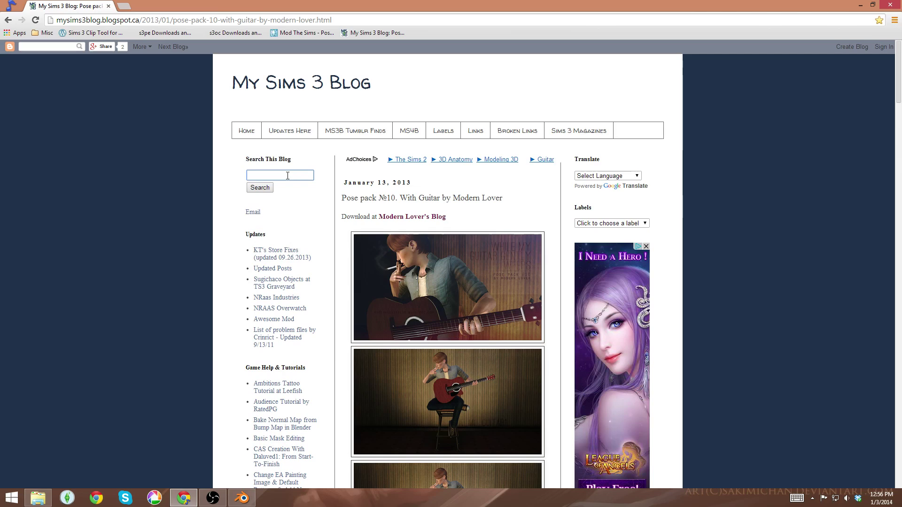
# Search the blog for 'gun' and open Story Poses: Gun Fight! by Jasumi.
pyautogui.write('gun')
pyautogui.press('Return')
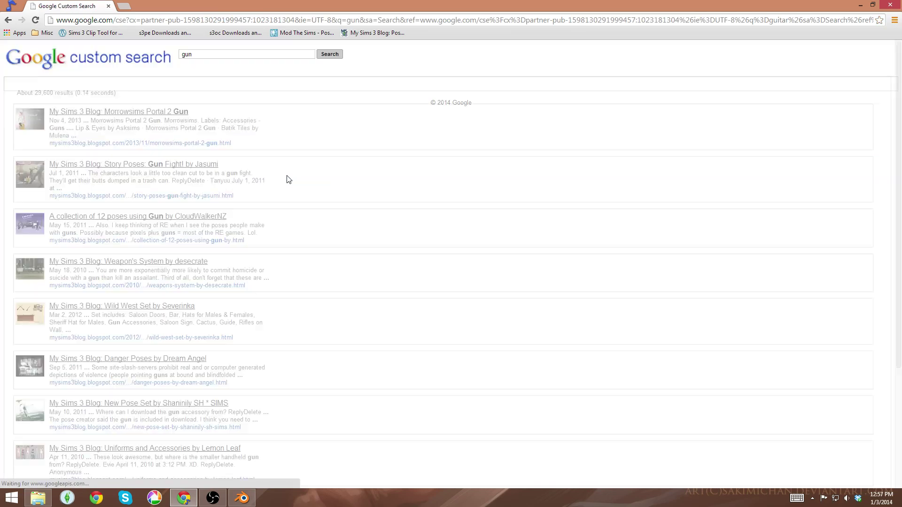
pyautogui.click(131, 173)
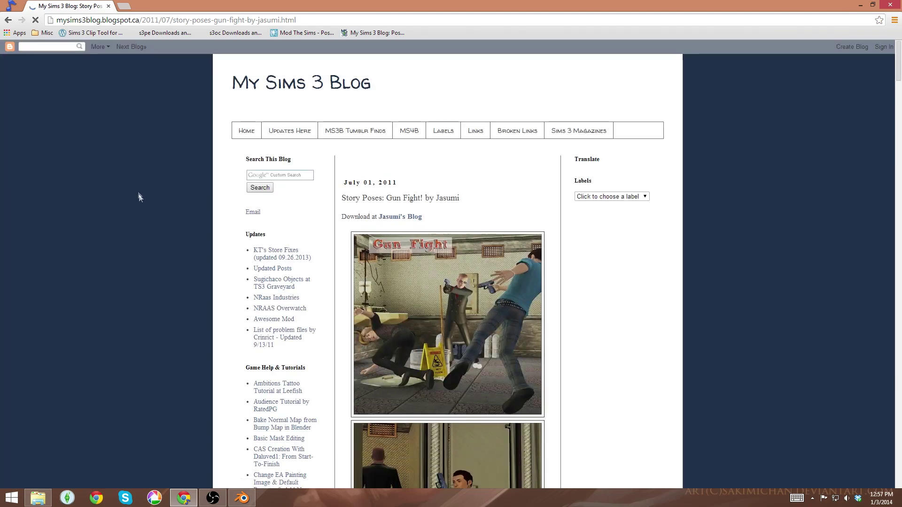
# Browse the Gun Fight poses, then go back to the Pose pack №10. With Guitar post.
pyautogui.scroll(-3, 492, 229)
pyautogui.scroll(-3, 444, 291)
pyautogui.scroll(-15, 444, 291)
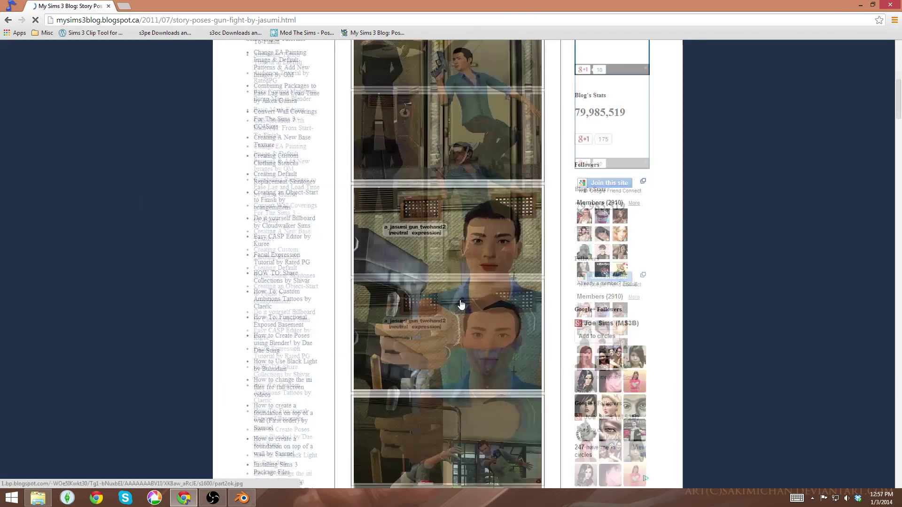
pyautogui.scroll(-15, 424, 318)
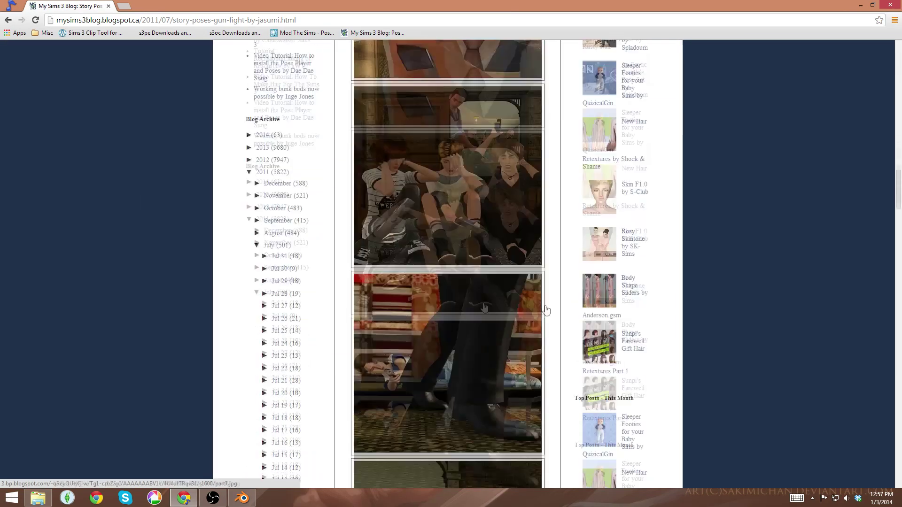
pyautogui.moveTo(895, 282); pyautogui.dragTo(887, 300)
pyautogui.scroll(20, 887, 300)
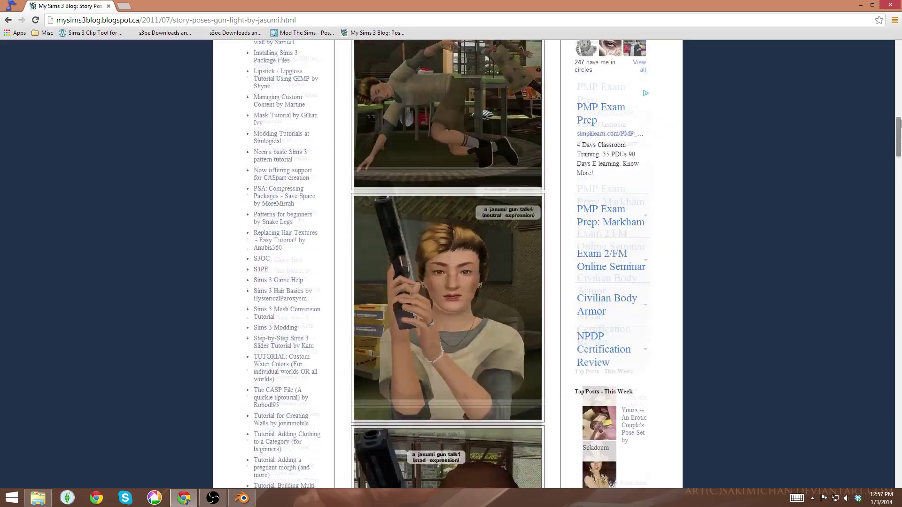
pyautogui.click(8, 19)
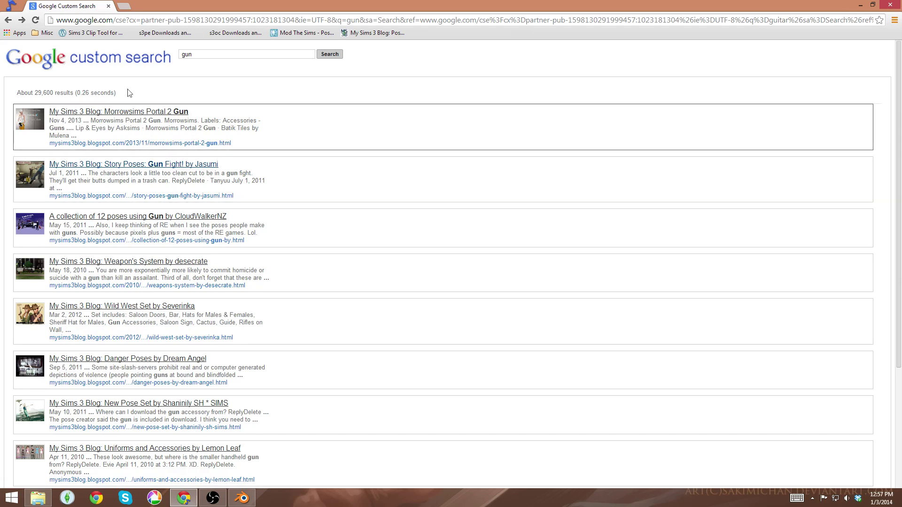
pyautogui.click(8, 20)
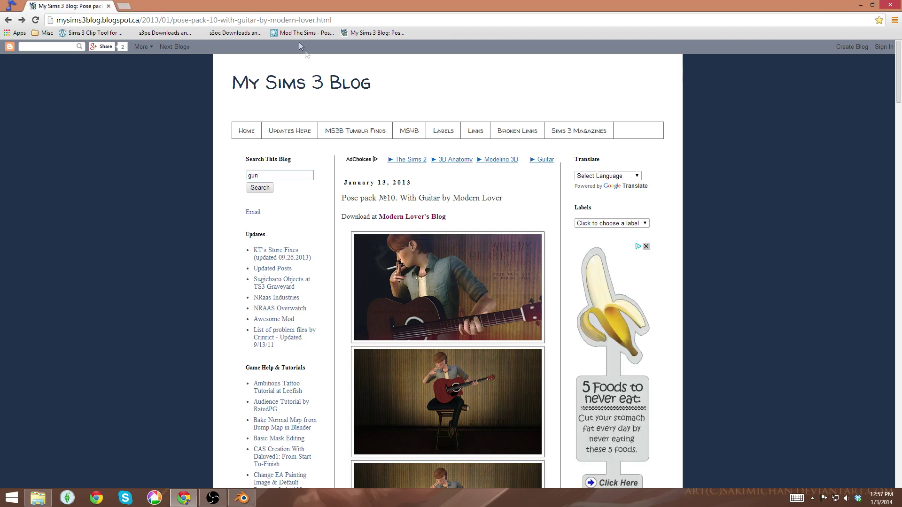
# Download the WMGGW guitar pose pack zip from MediaFire and open it.
pyautogui.scroll(-2, 298, 41)
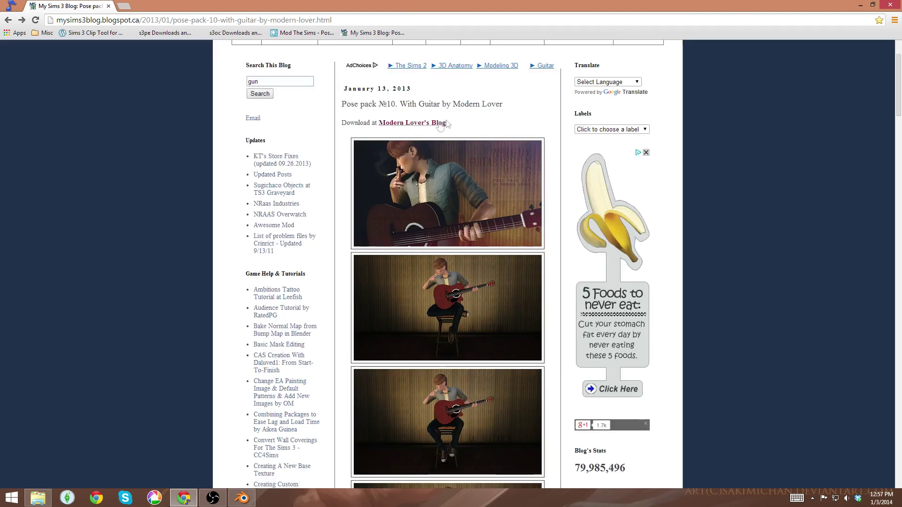
pyautogui.click(408, 126)
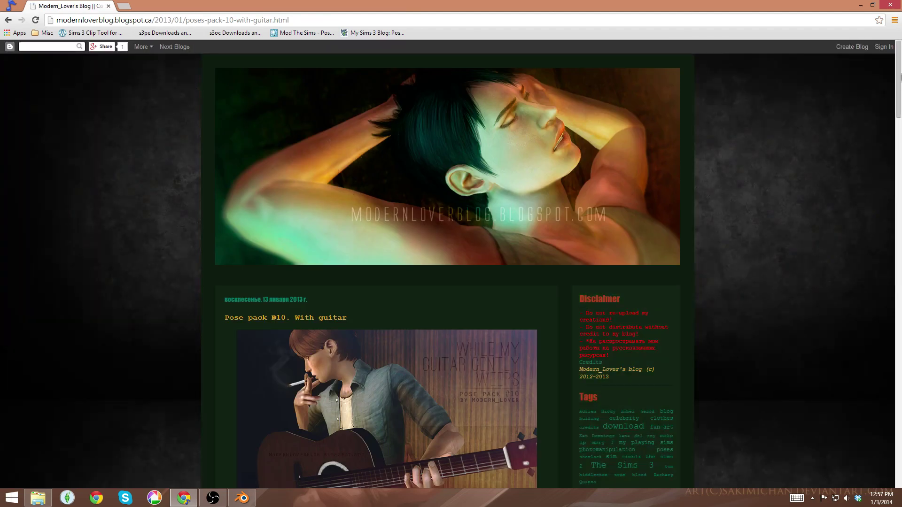
pyautogui.moveTo(900, 75); pyautogui.dragTo(880, 318)
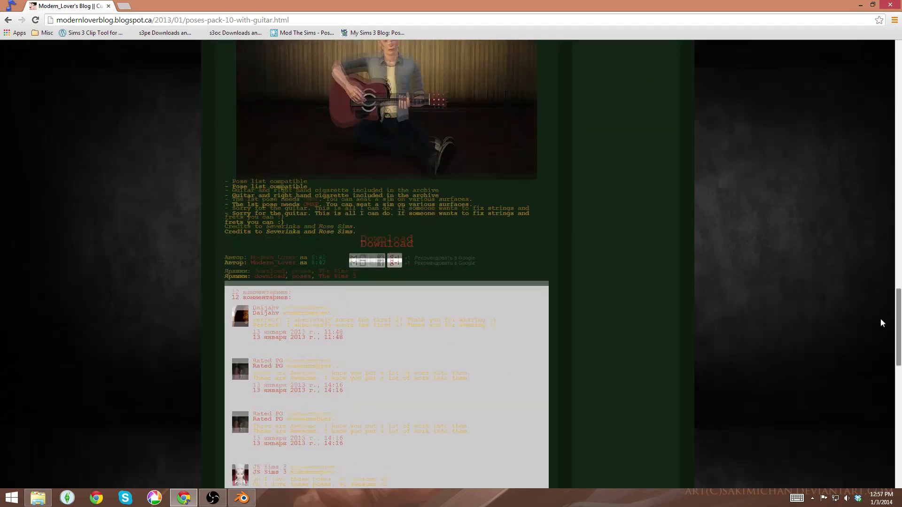
pyautogui.click(389, 244)
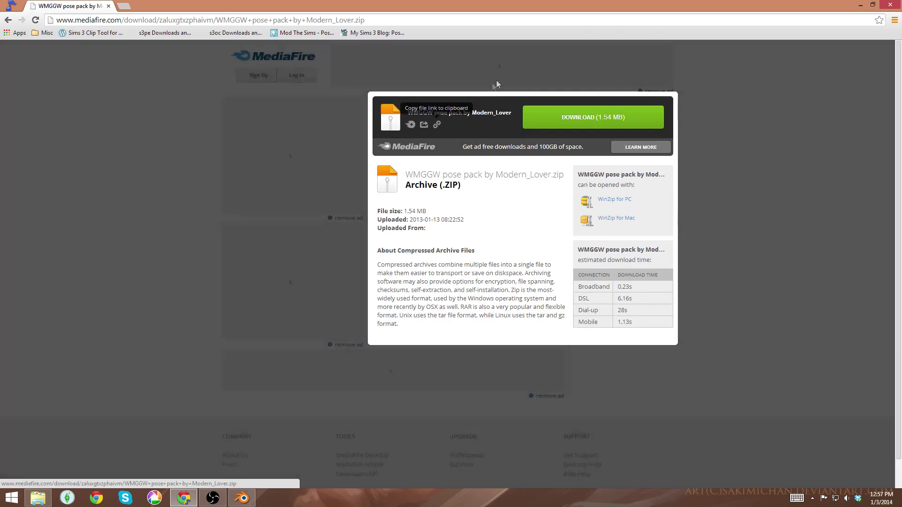
pyautogui.click(594, 114)
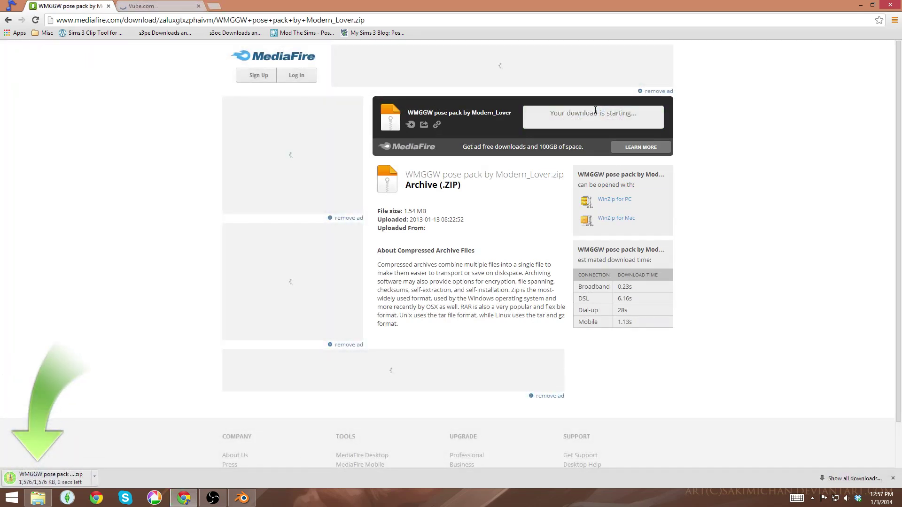
pyautogui.click(63, 480)
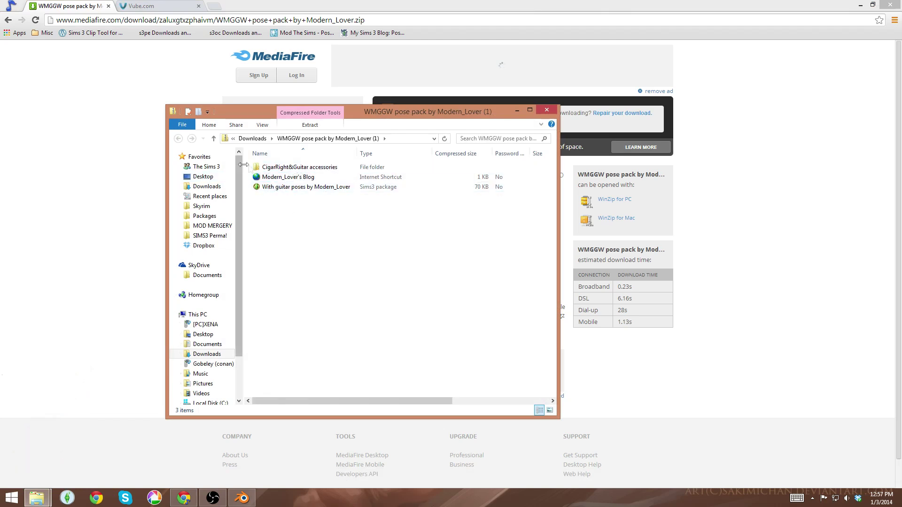
# Copy the Guitar file from the CigarRight&Guitar accessories folder onto the desktop.
pyautogui.click(273, 169)
pyautogui.doubleClick(273, 169)
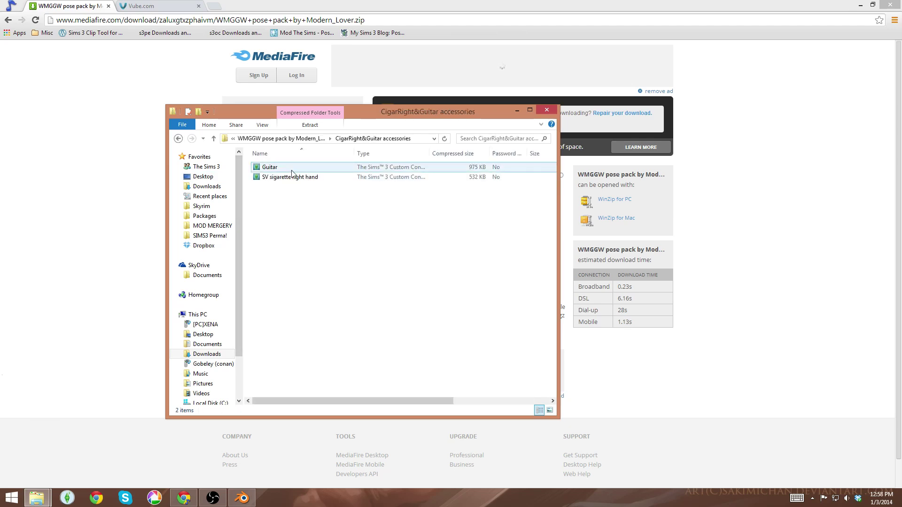
pyautogui.click(292, 173)
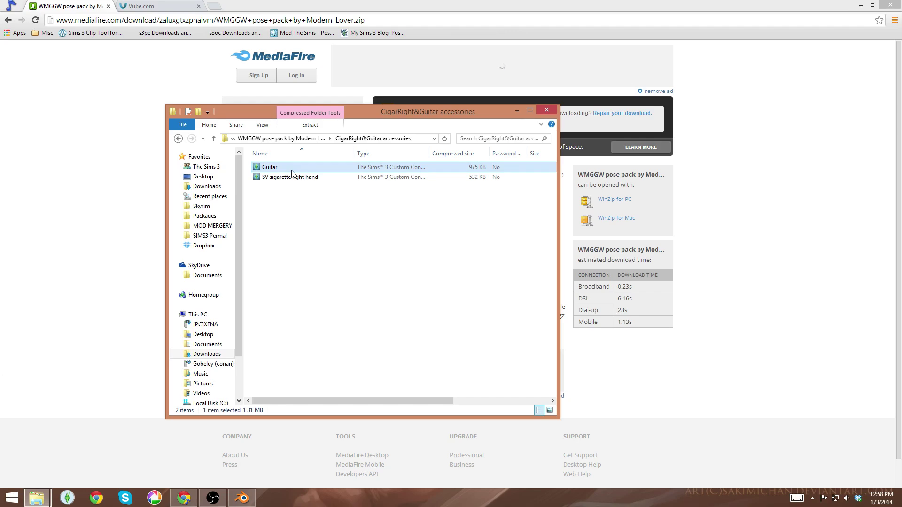
pyautogui.click(861, 5)
pyautogui.click(858, 6)
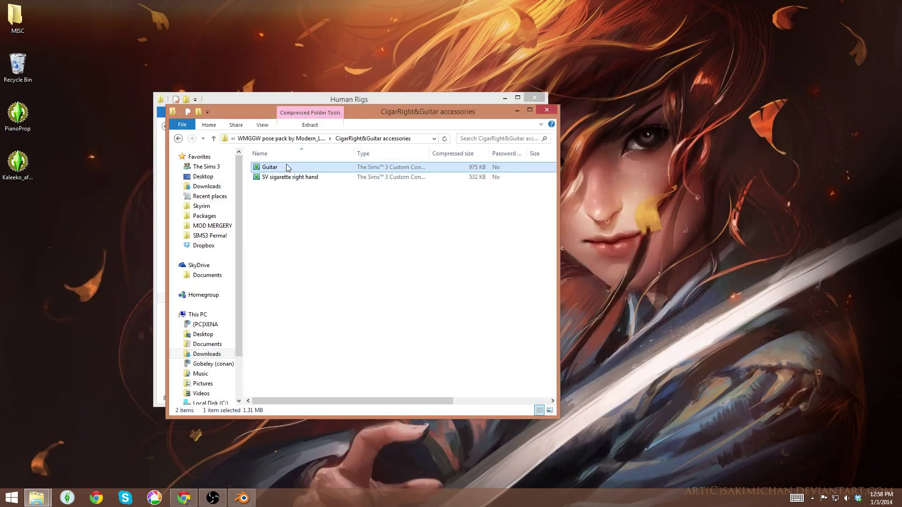
pyautogui.moveTo(284, 168); pyautogui.dragTo(23, 218)
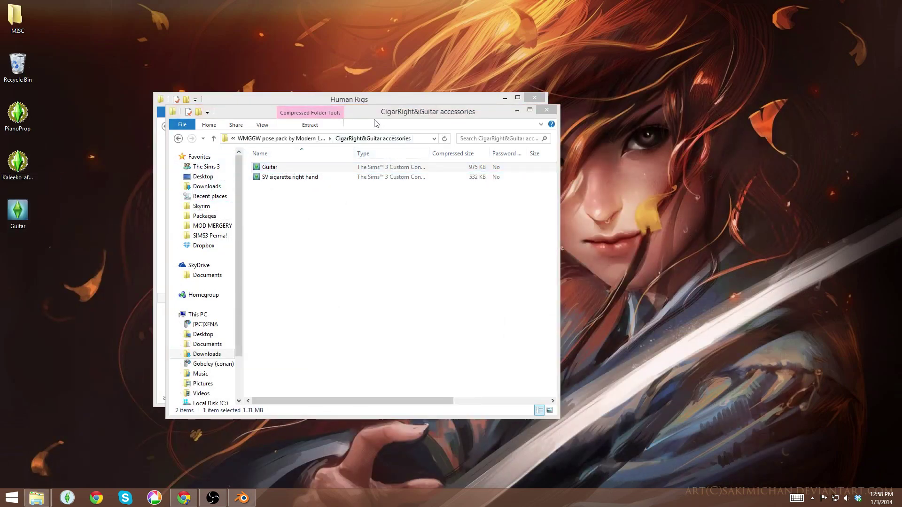
pyautogui.moveTo(370, 116); pyautogui.dragTo(506, 160)
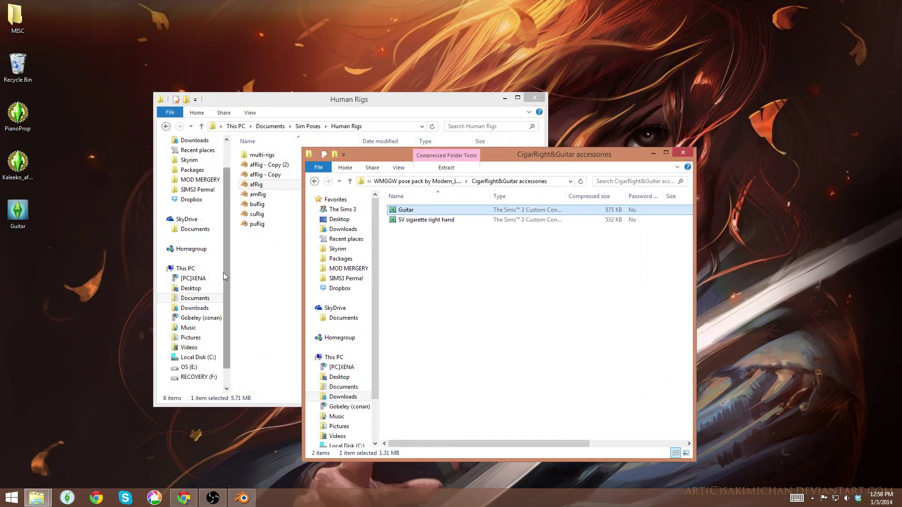
pyautogui.hotkey('alt', 'Tab')
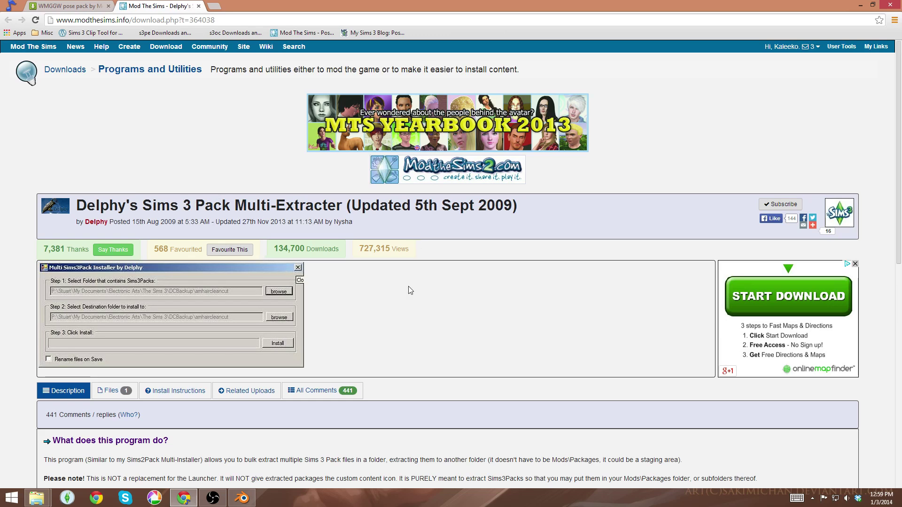
# Download Sims3Pack Multi Installer.rar from the Multi-Extracter page's Files tab.
pyautogui.scroll(-1, 399, 290)
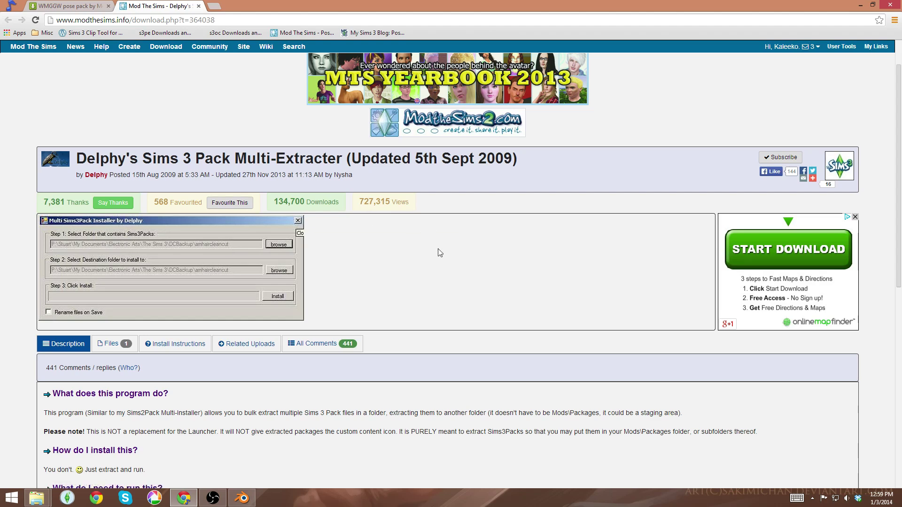
pyautogui.scroll(-2, 439, 253)
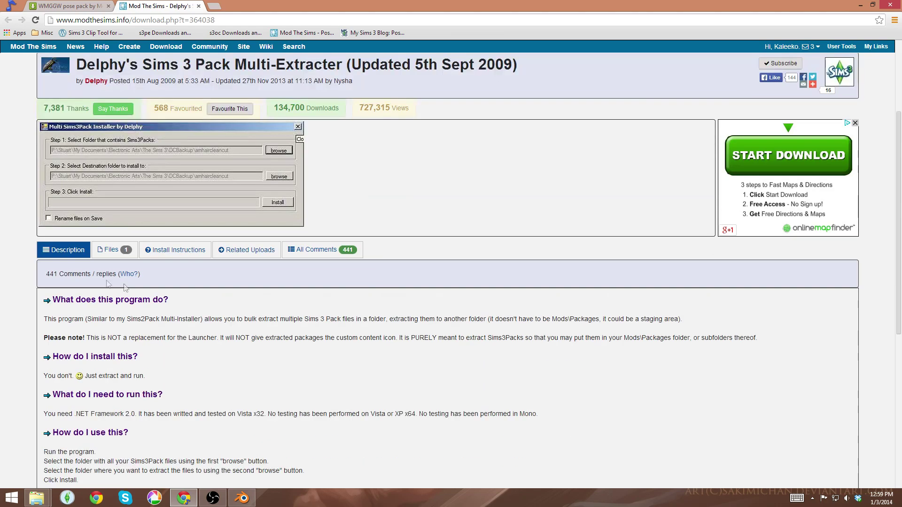
pyautogui.click(121, 256)
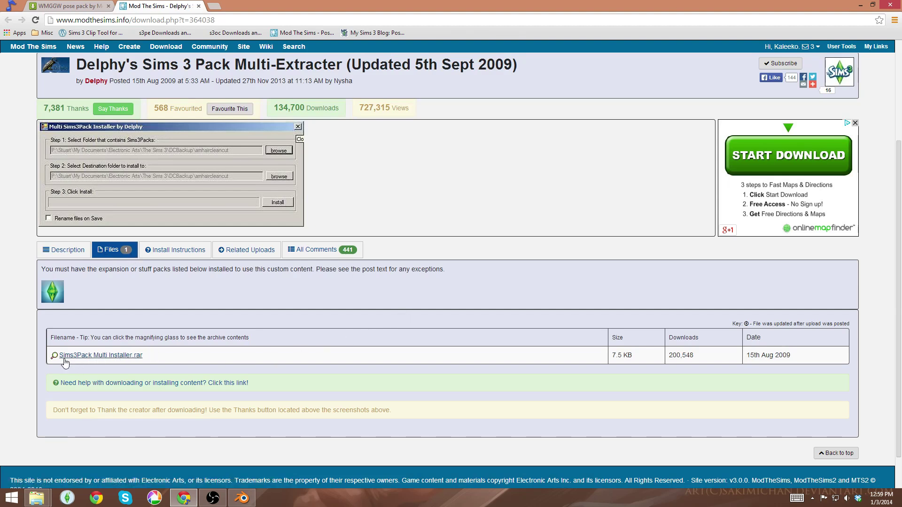
pyautogui.click(106, 358)
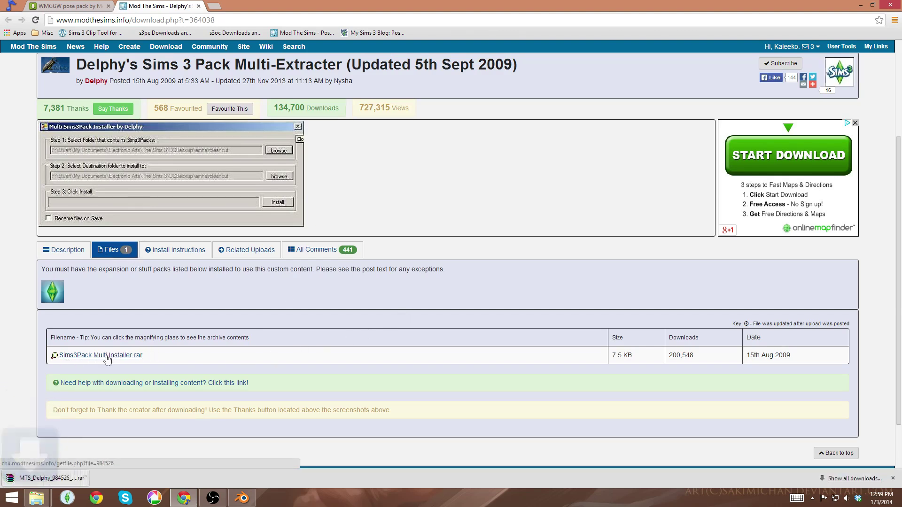
# Extract Sims3Pack Multi Installer.exe from the downloaded archive to the desktop and launch it.
pyautogui.click(48, 479)
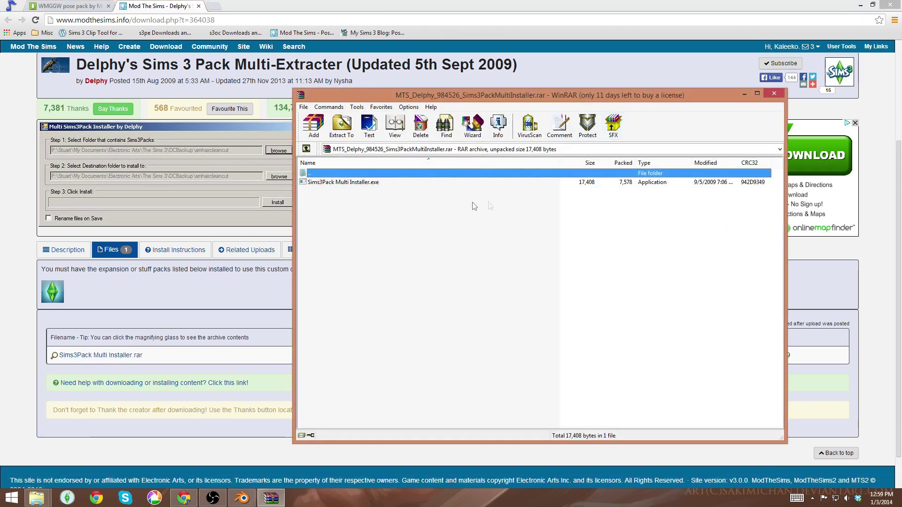
pyautogui.click(860, 5)
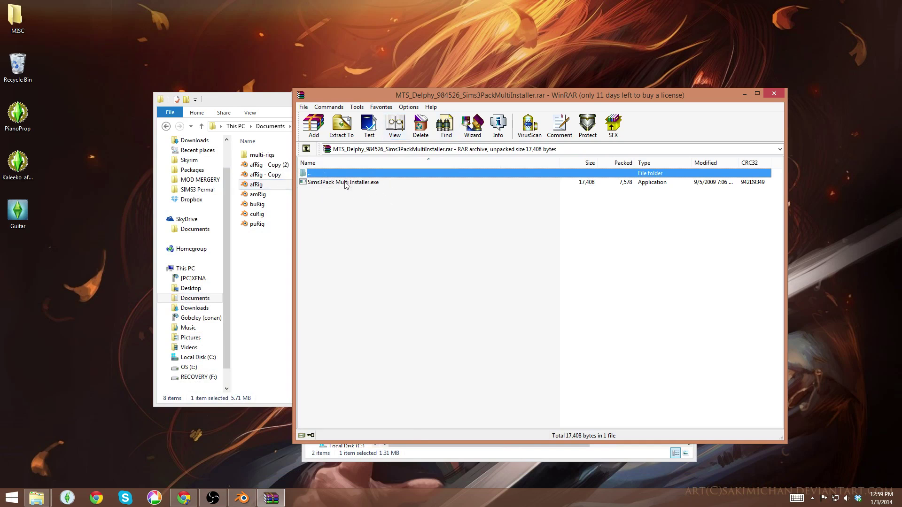
pyautogui.moveTo(343, 183); pyautogui.dragTo(27, 259)
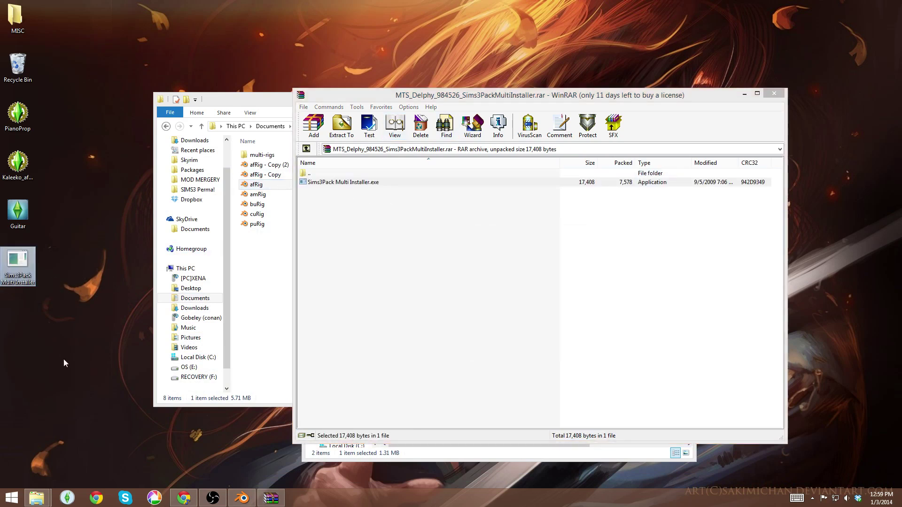
pyautogui.click(775, 93)
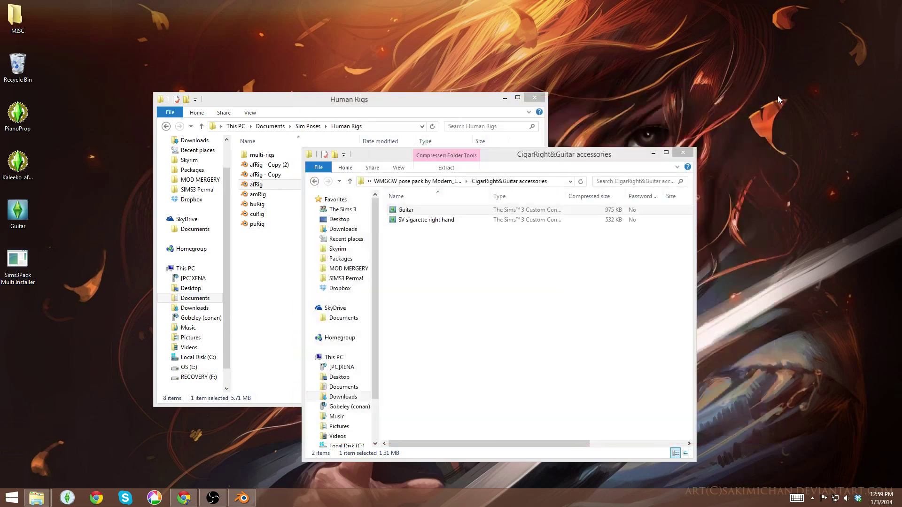
pyautogui.click(13, 272)
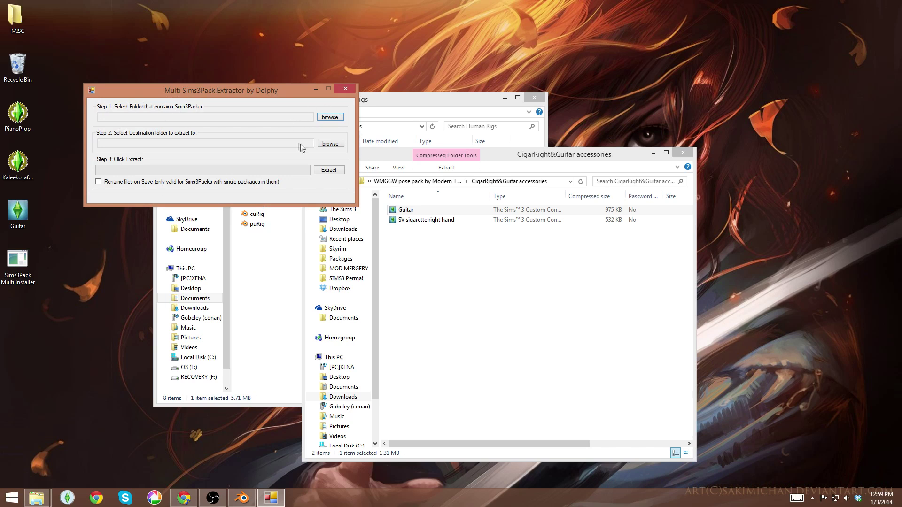
# Create a desktop folder named sim3packs and move the Guitar Sims3Pack into it.
pyautogui.moveTo(256, 88); pyautogui.dragTo(332, 93)
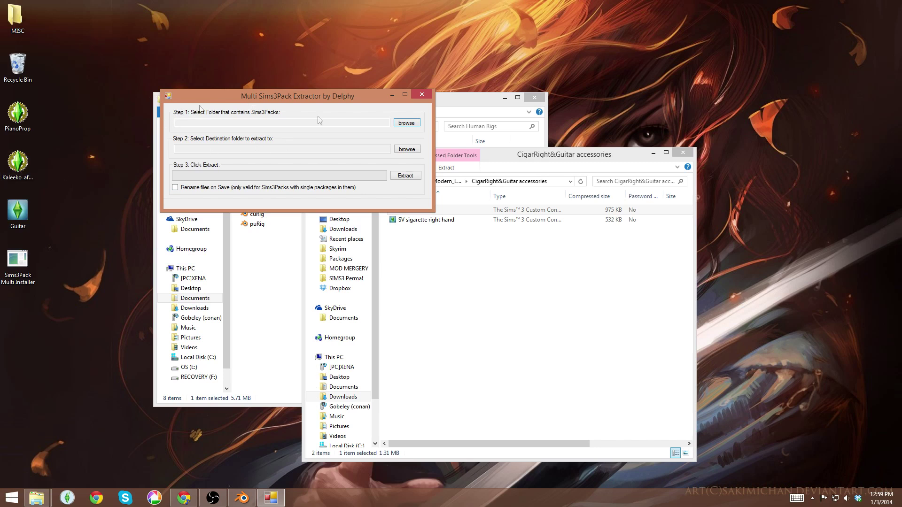
pyautogui.rightClick(43, 313)
pyautogui.moveTo(107, 411)
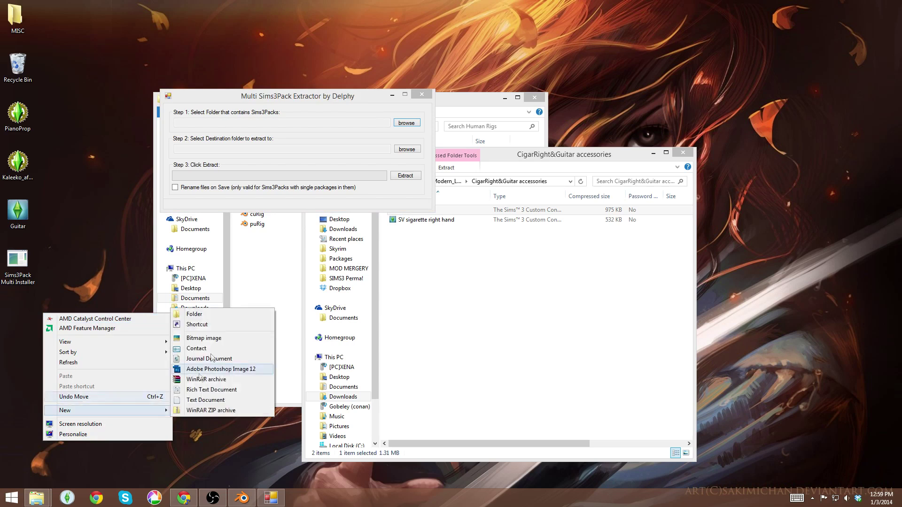
pyautogui.click(195, 313)
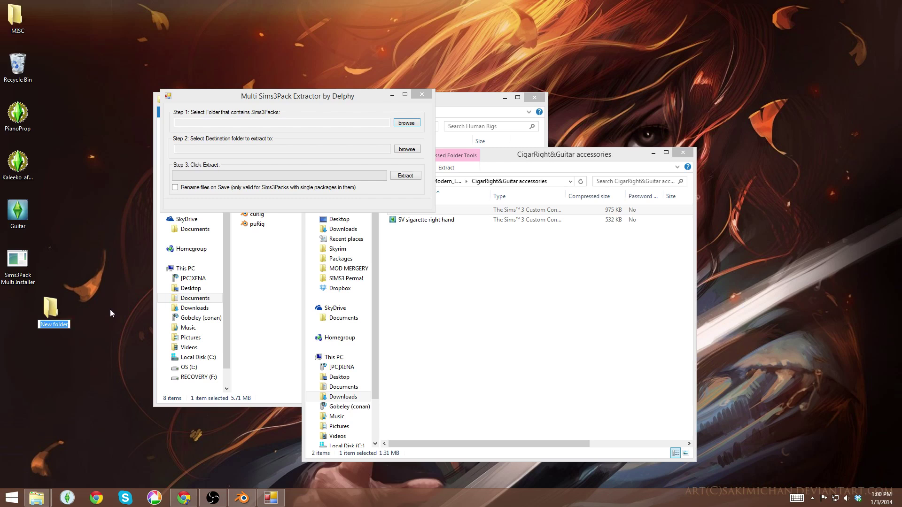
pyautogui.write('sim3packs')
pyautogui.press('Return')
pyautogui.moveTo(18, 211); pyautogui.dragTo(53, 310)
pyautogui.click(403, 124)
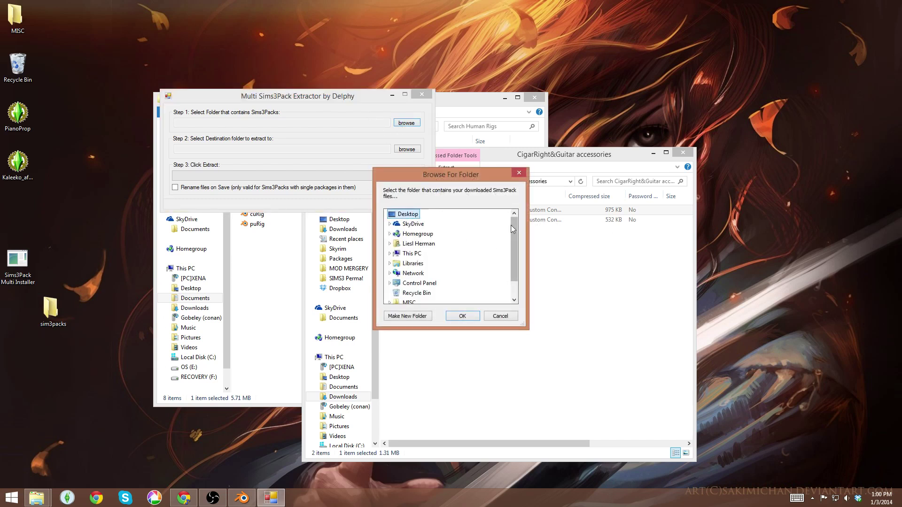
# Set the sim3packs folder as the extractor's source folder.
pyautogui.moveTo(515, 229)
pyautogui.mouseDown()
pyautogui.moveTo(515, 239)
pyautogui.moveTo(517, 223)
pyautogui.mouseUp()
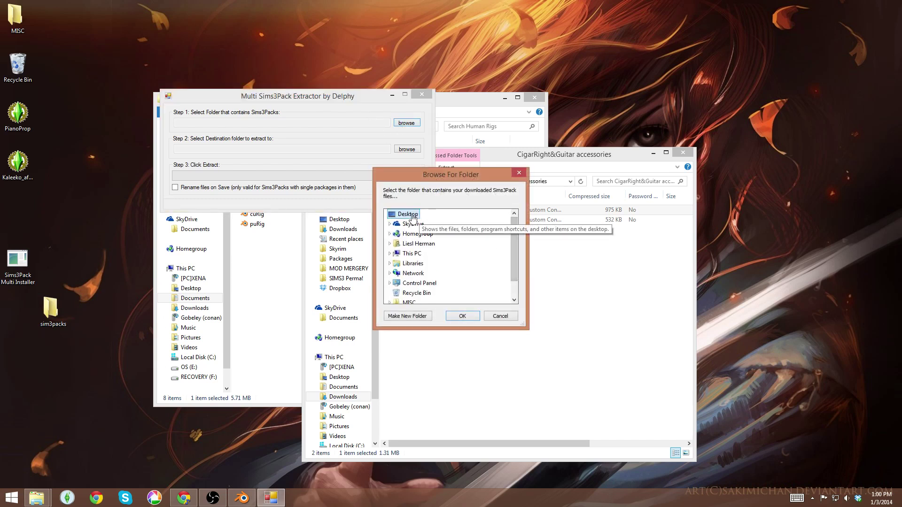
pyautogui.scroll(-1, 425, 233)
pyautogui.click(415, 293)
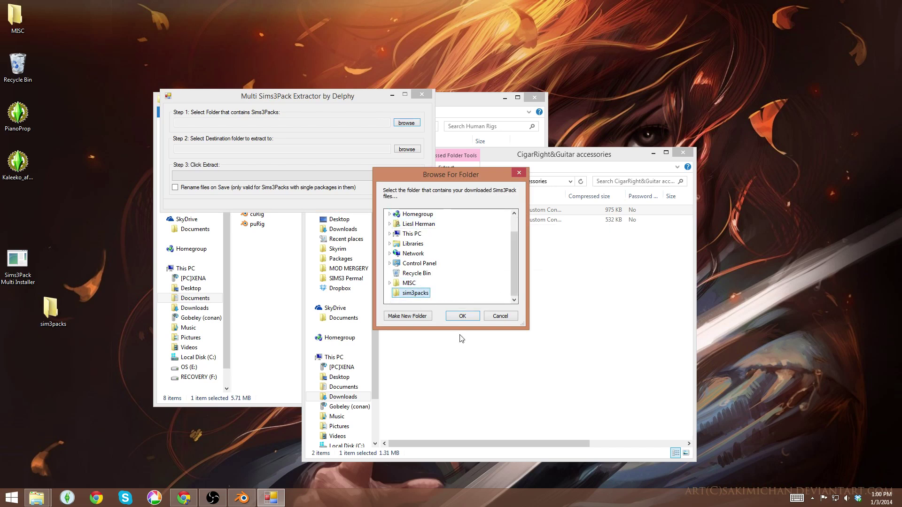
pyautogui.click(462, 316)
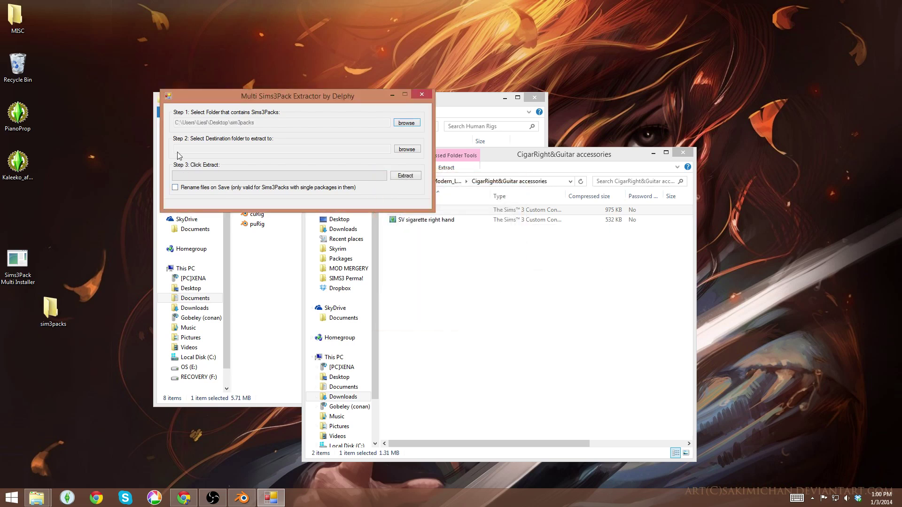
# Set the Desktop as the destination and extract the Guitar Sims3Pack to a package.
pyautogui.click(407, 149)
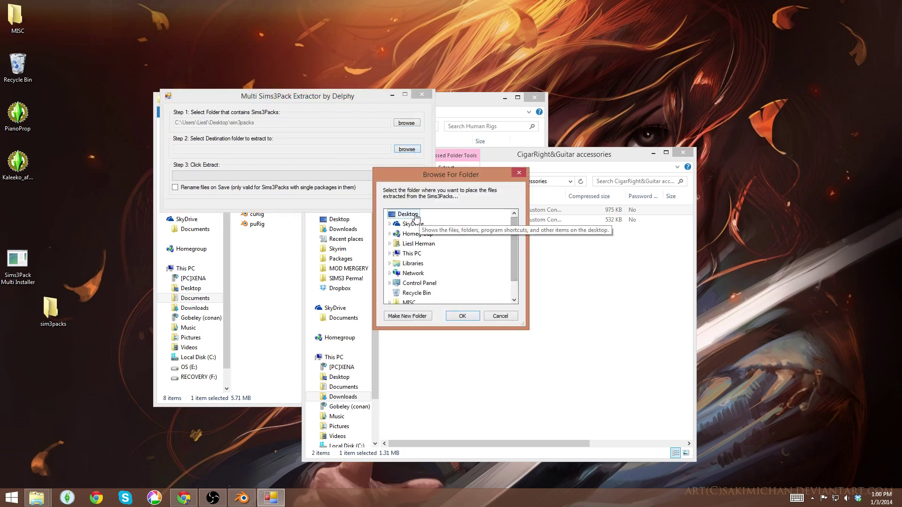
pyautogui.click(463, 315)
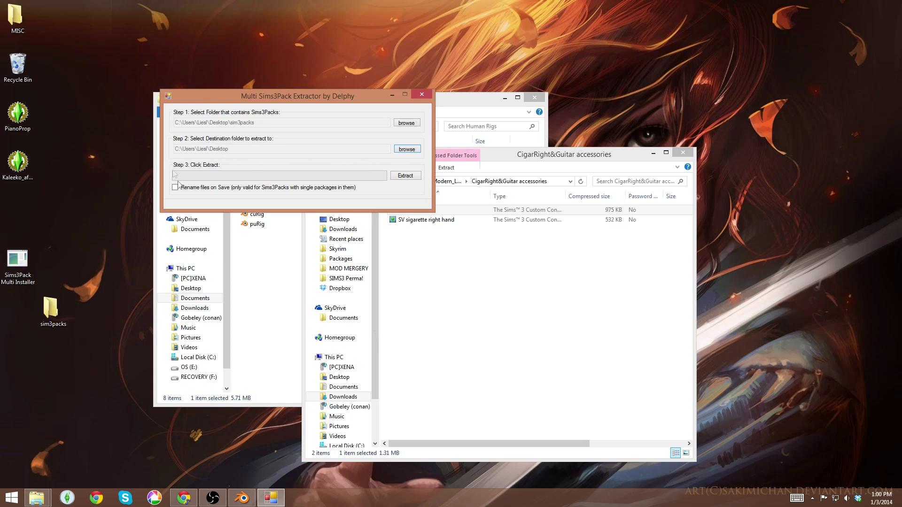
pyautogui.click(407, 178)
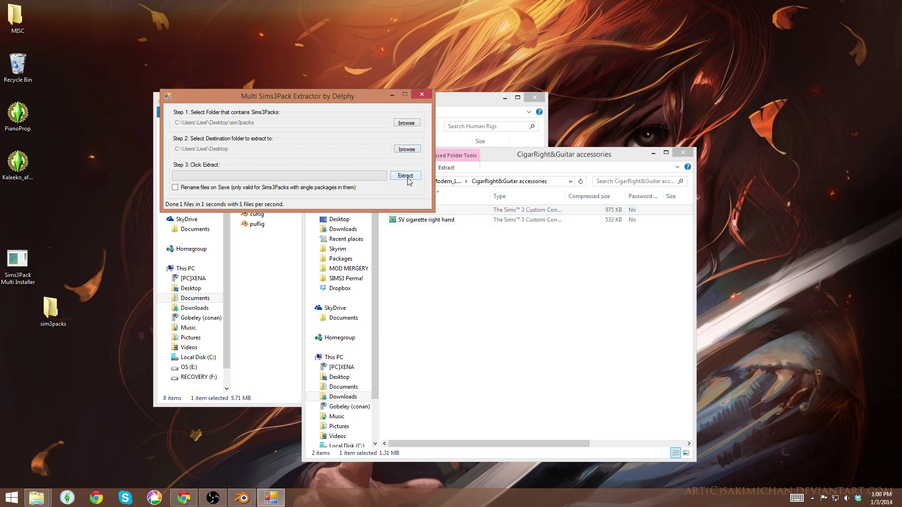
pyautogui.click(17, 216)
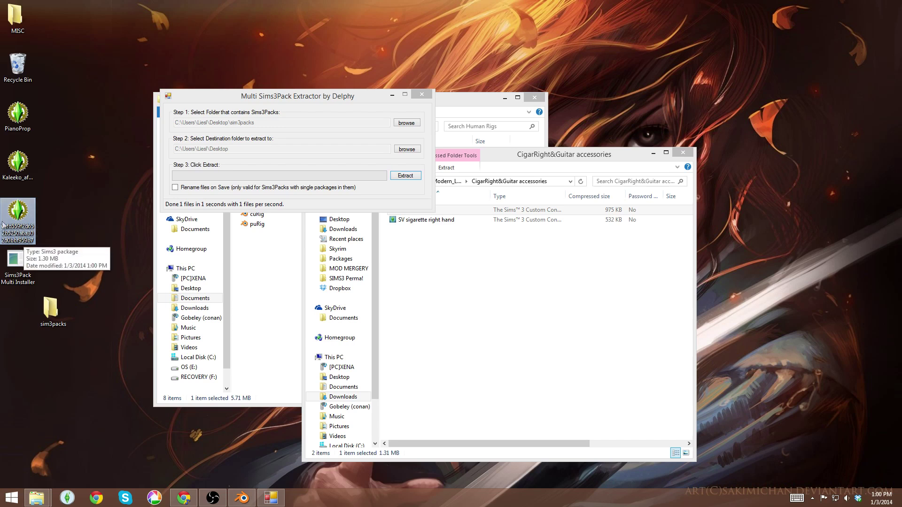
# Rename the extracted package file on the desktop to Guitar.
pyautogui.click(19, 237)
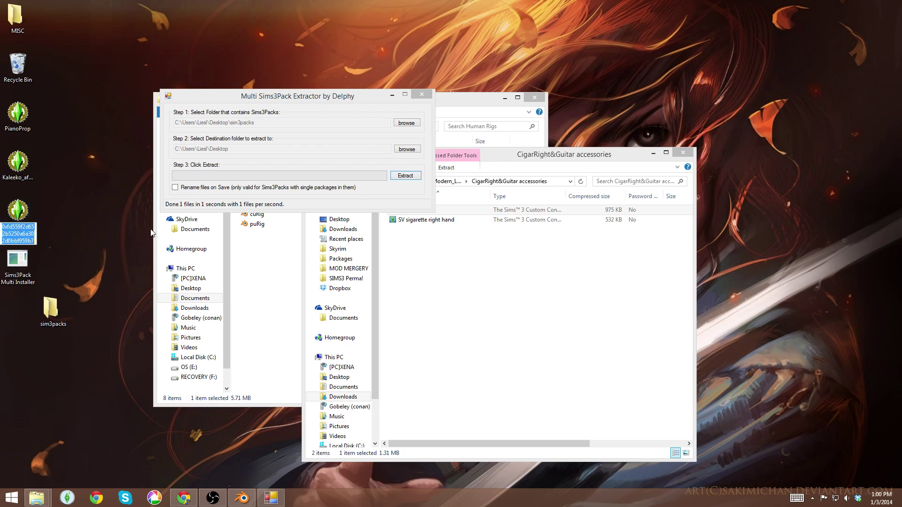
pyautogui.write('Guitar')
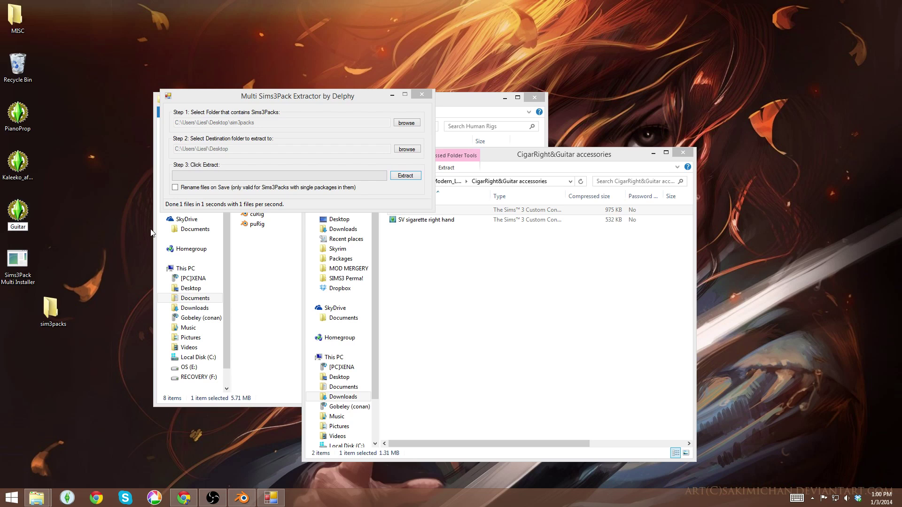
pyautogui.press('Return')
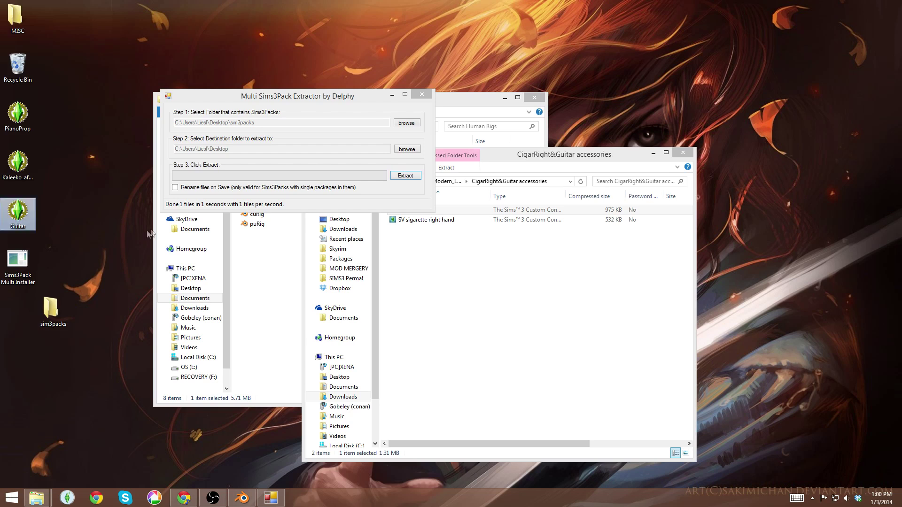
pyautogui.click(117, 240)
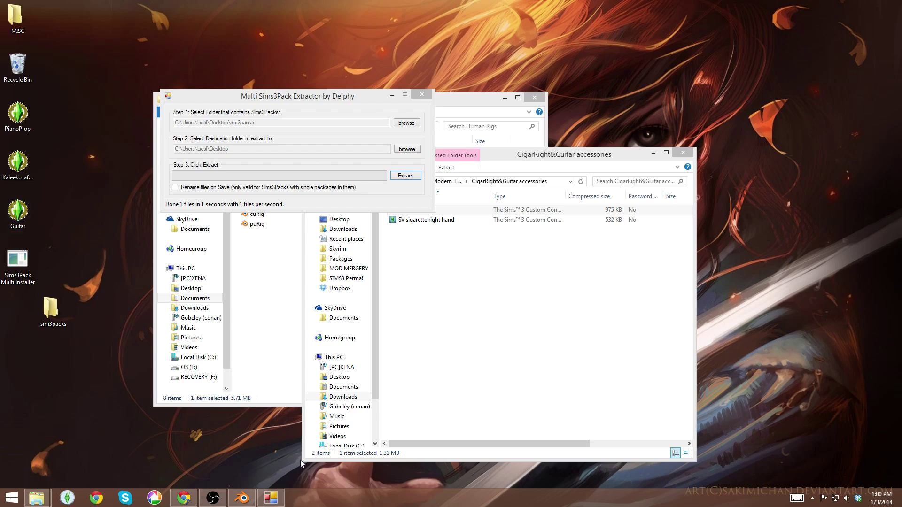
# Back in Blender, use S3PY Rig Tools' Load Prop and choose Guitar.package for import.
pyautogui.click(244, 500)
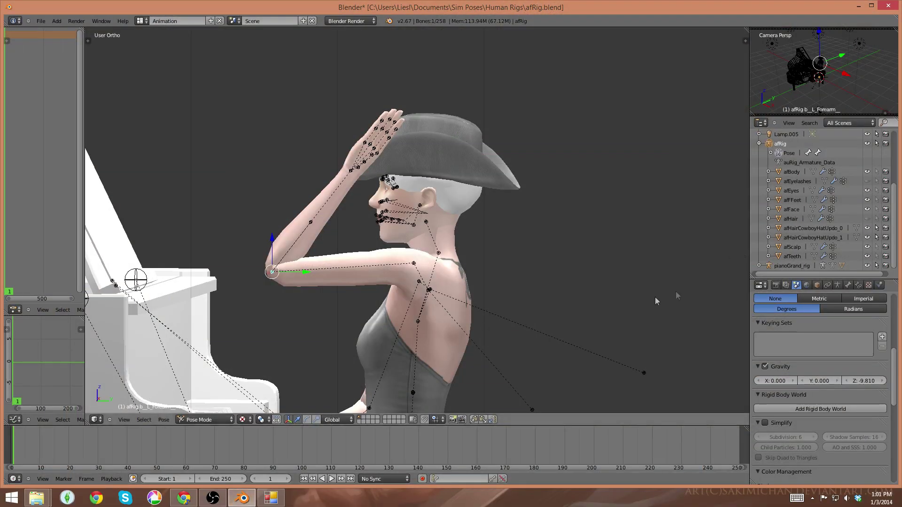
pyautogui.scroll(-7, 638, 305)
pyautogui.scroll(-8, 785, 377)
pyautogui.scroll(-4, 785, 376)
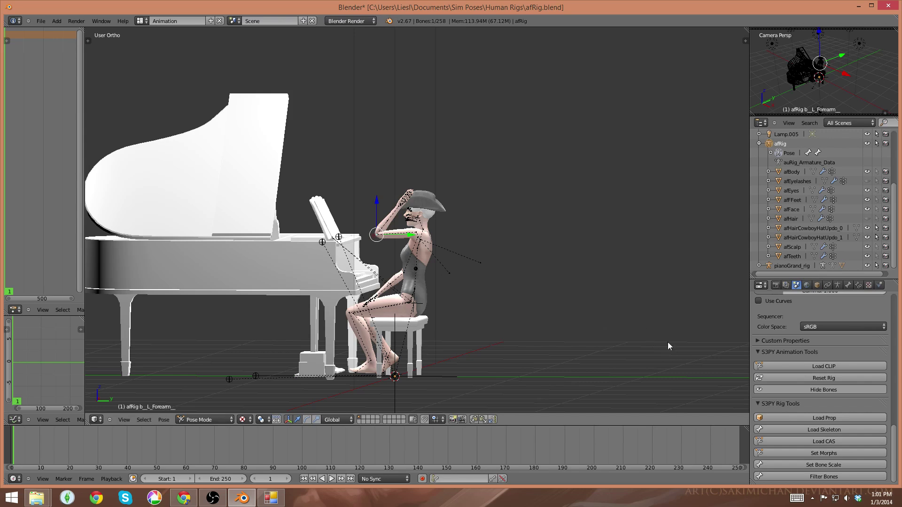
pyautogui.click(846, 444)
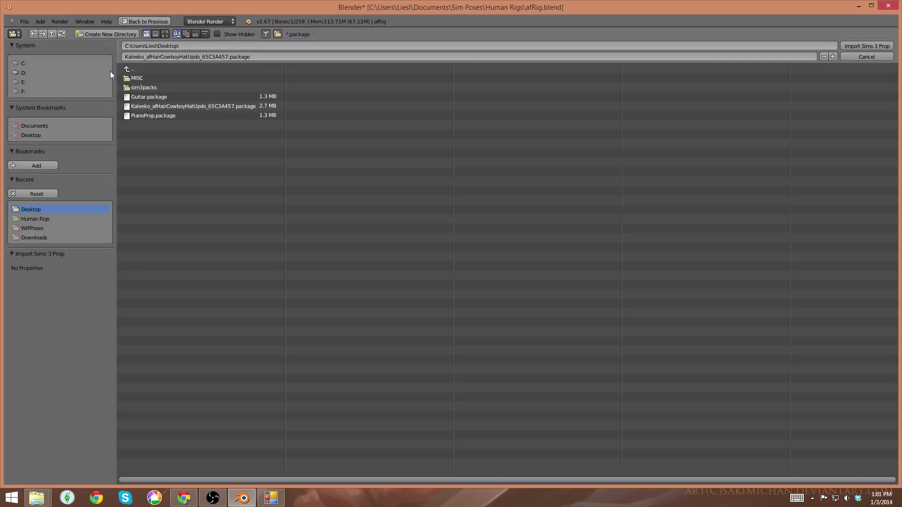
pyautogui.click(154, 97)
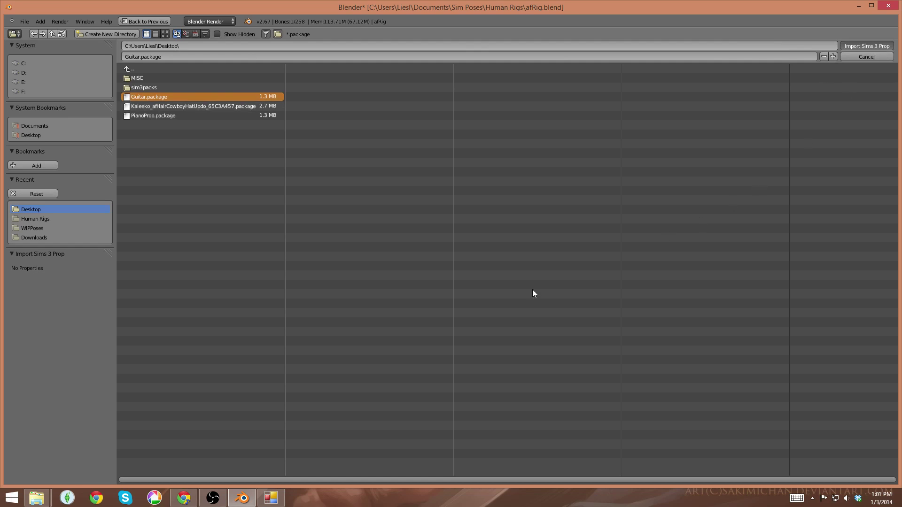
# Frame the imported guitar and move the piano out of the way along Y.
pyautogui.press('KP_Decimal')
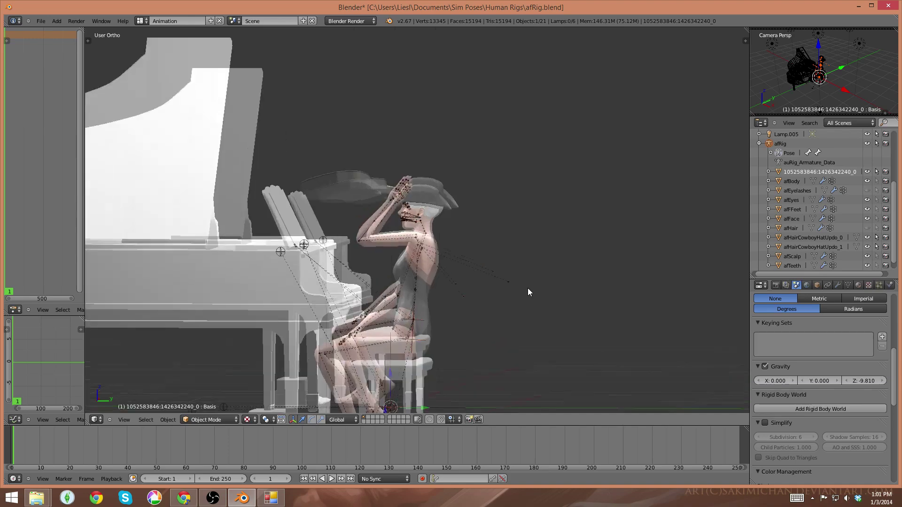
pyautogui.moveTo(528, 288); pyautogui.dragTo(515, 250, button='middle')
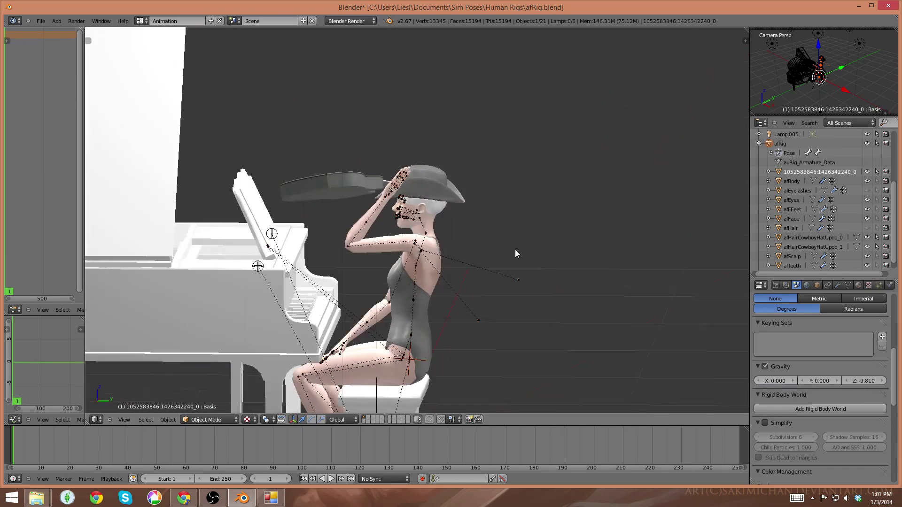
pyautogui.scroll(-4, 515, 249)
pyautogui.press('KP_5')
pyautogui.rightClick(285, 257)
pyautogui.moveTo(338, 327); pyautogui.dragTo(89, 328)
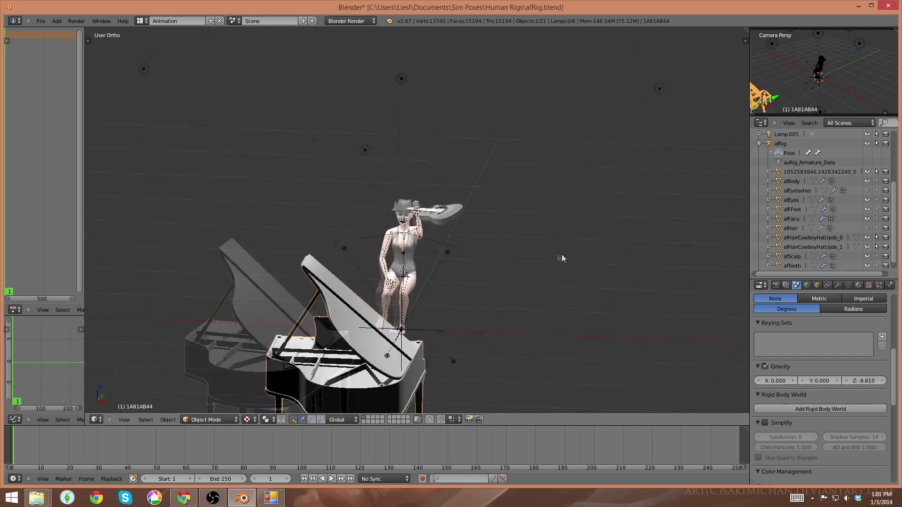
# In Pose Mode, rotate the left clavicle and forearm to lower the guitar.
pyautogui.scroll(3, 550, 260)
pyautogui.scroll(3, 539, 265)
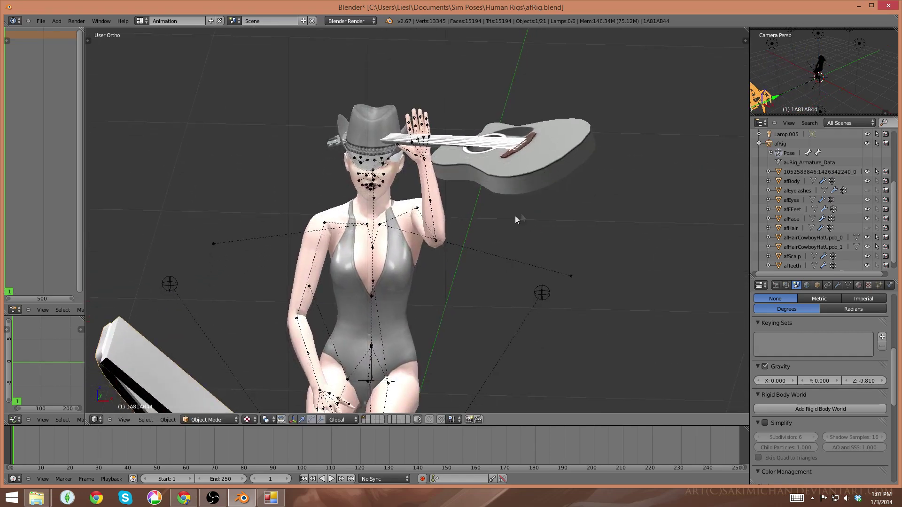
pyautogui.rightClick(381, 228)
pyautogui.hotkey('ctrl', 'Tab')
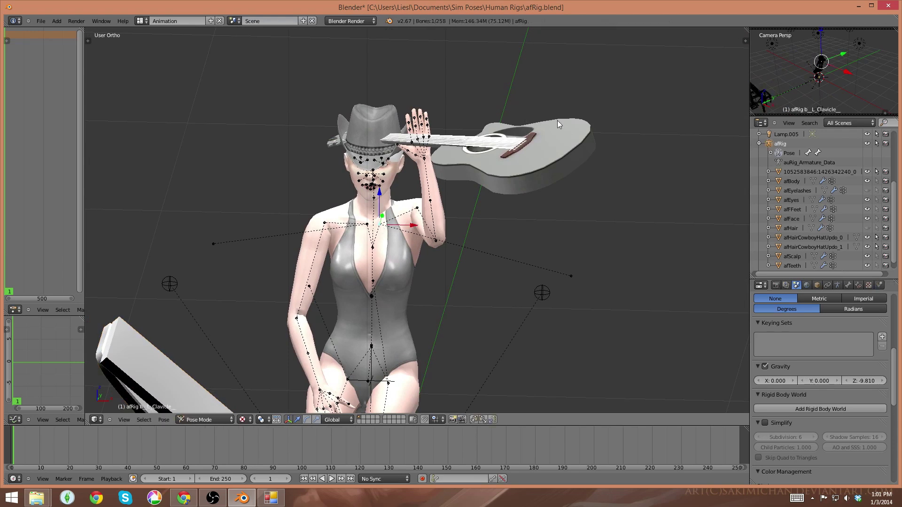
pyautogui.press('r')
pyautogui.press('r')
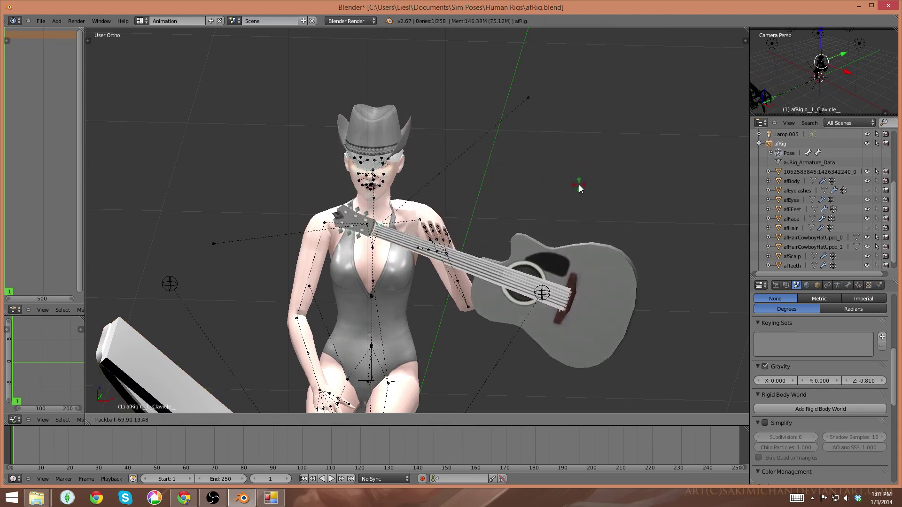
pyautogui.click(579, 188)
pyautogui.press('r')
pyautogui.press('r')
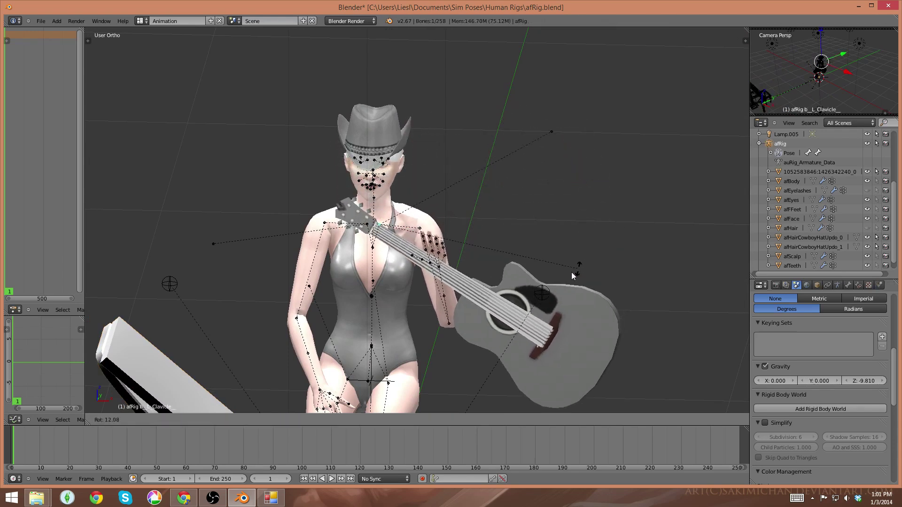
pyautogui.click(577, 260)
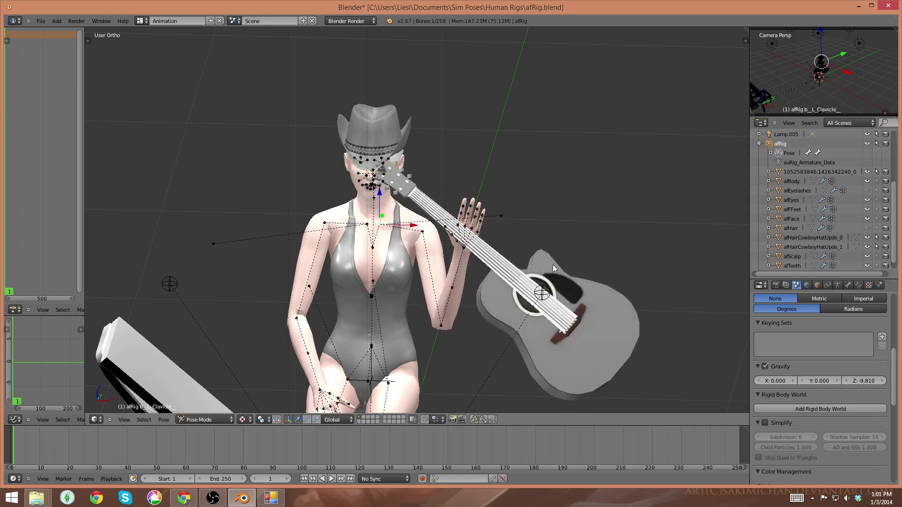
pyautogui.rightClick(450, 325)
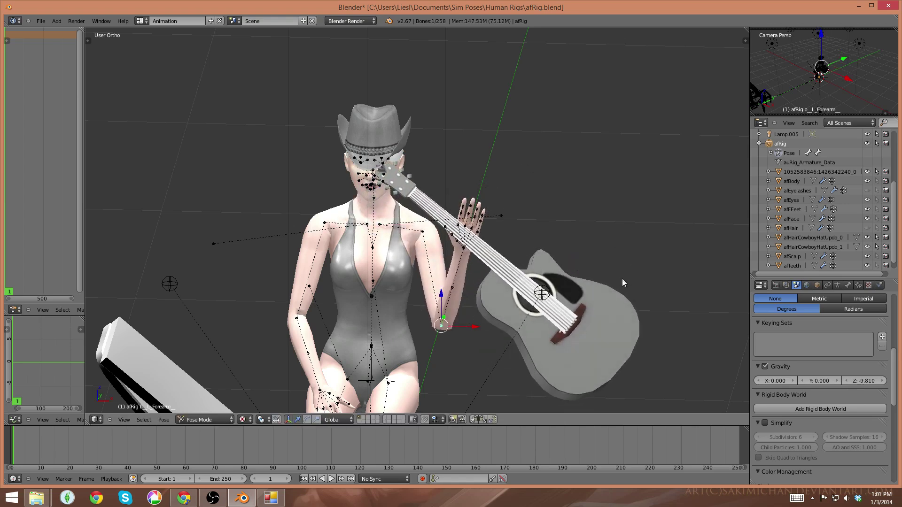
pyautogui.press('r')
pyautogui.click(585, 336)
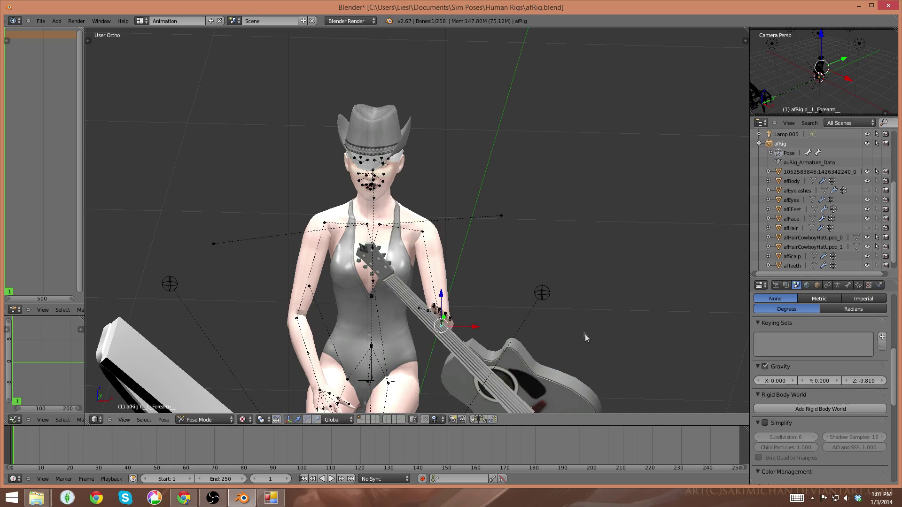
# Rotate the left forearm until the guitar lies horizontally across the Sim's lap.
pyautogui.press('r')
pyautogui.click(540, 374)
pyautogui.keyDown('shift'); pyautogui.moveTo(550, 333); pyautogui.dragTo(365, 296, button='middle'); pyautogui.keyUp('shift')
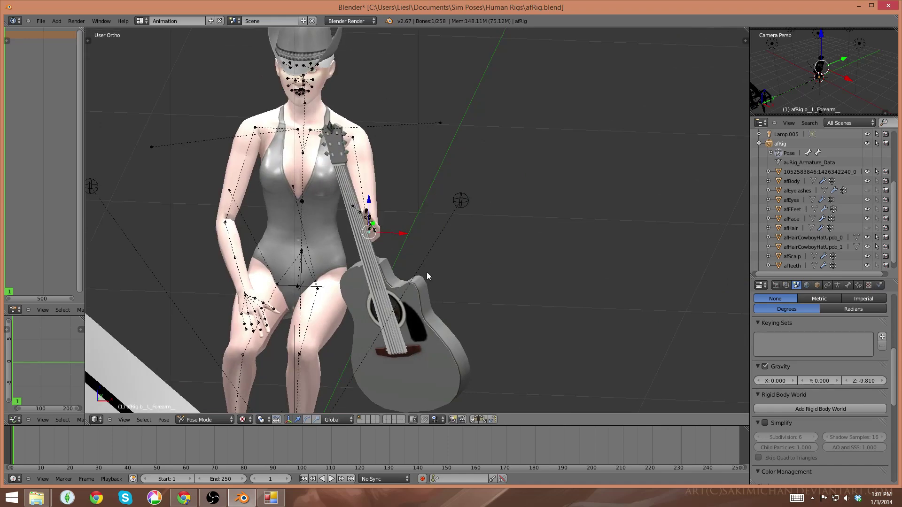
pyautogui.press('r')
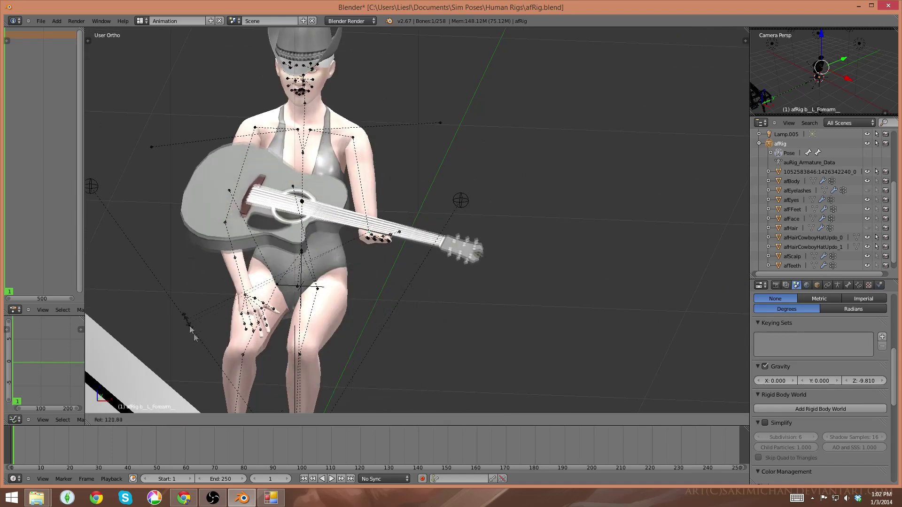
pyautogui.click(444, 267)
pyautogui.press('r')
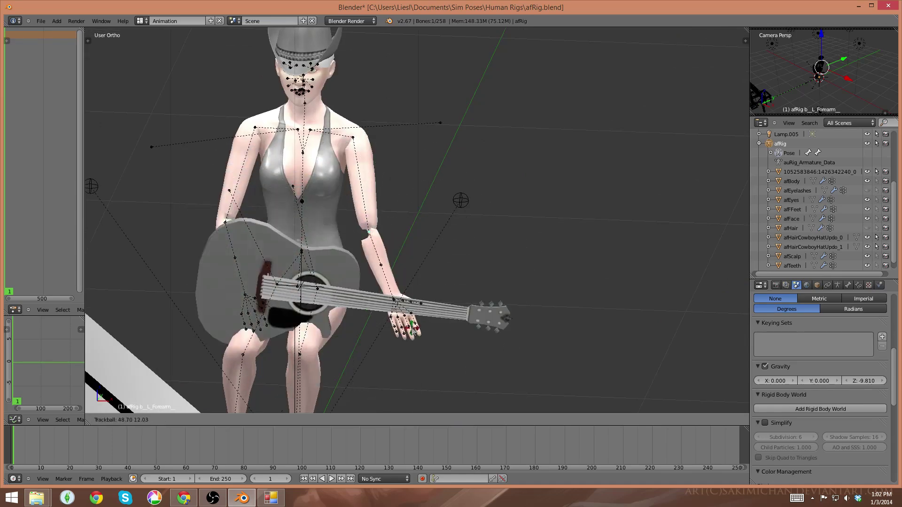
pyautogui.keyDown('shift'); pyautogui.moveTo(418, 315); pyautogui.dragTo(395, 264, button='middle'); pyautogui.keyUp('shift')
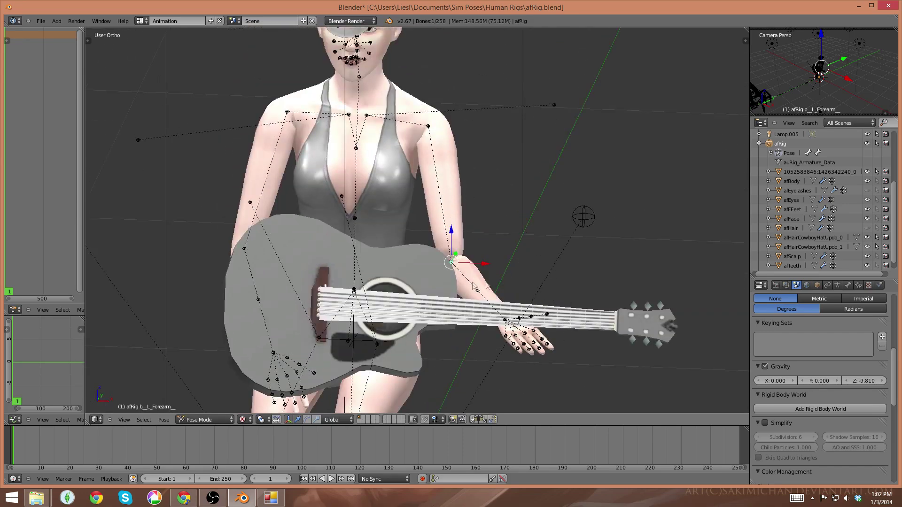
pyautogui.moveTo(473, 283); pyautogui.dragTo(439, 211, button='middle')
# Select the left index finger bone, then the left clavicle bone from a front view.
pyautogui.rightClick(507, 224)
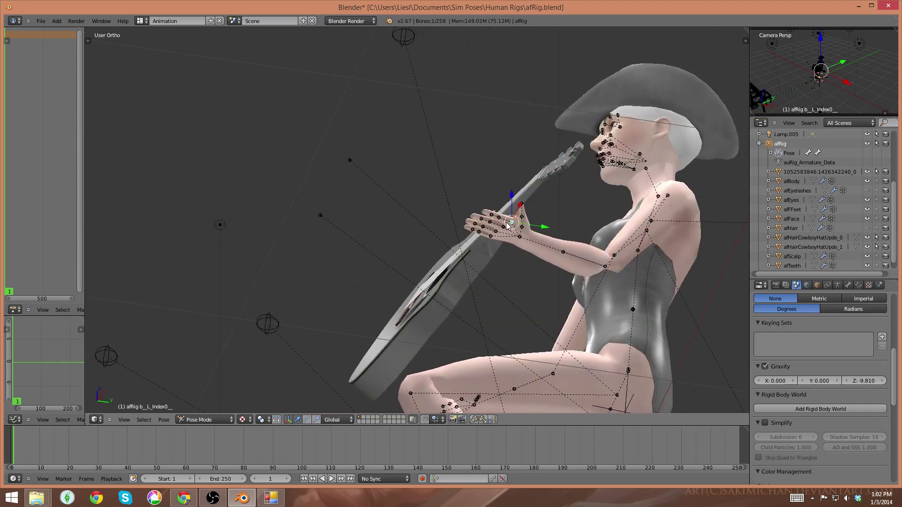
pyautogui.scroll(3, 477, 264)
pyautogui.moveTo(478, 264); pyautogui.dragTo(555, 256, button='middle')
pyautogui.rightClick(555, 256)
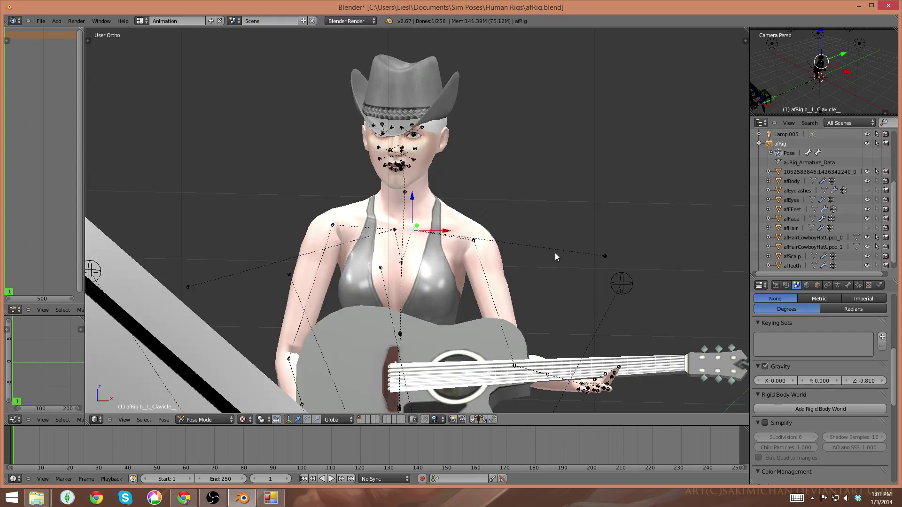